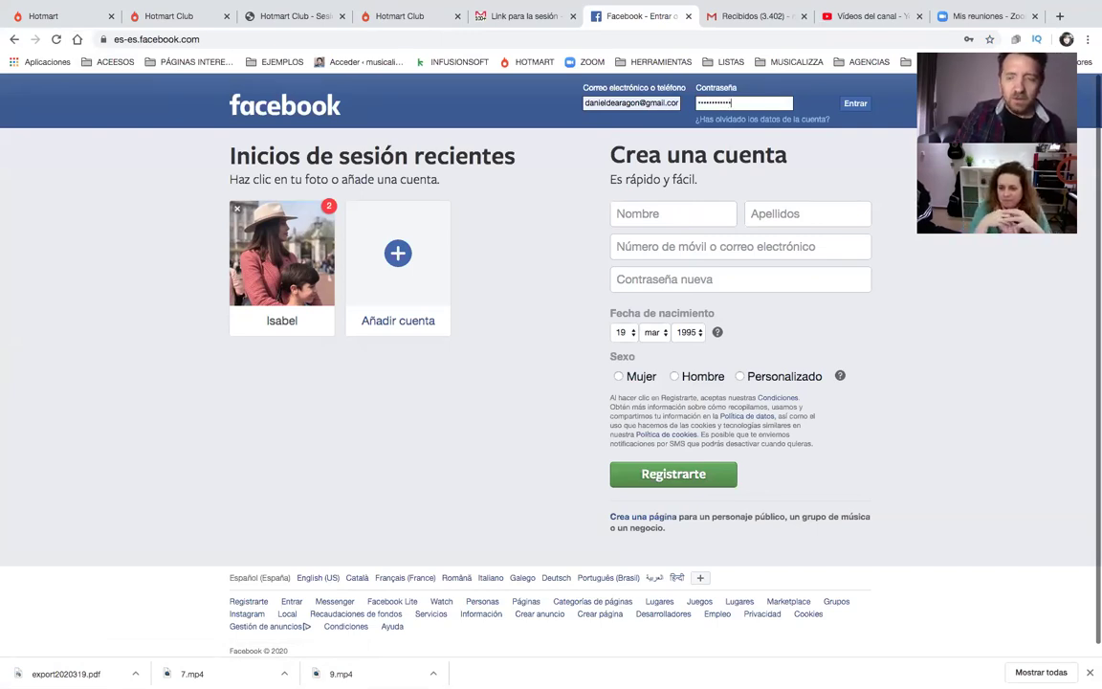
Step: Log in to Facebook with the credentials already filled in and update the browser's saved password
click(854, 103)
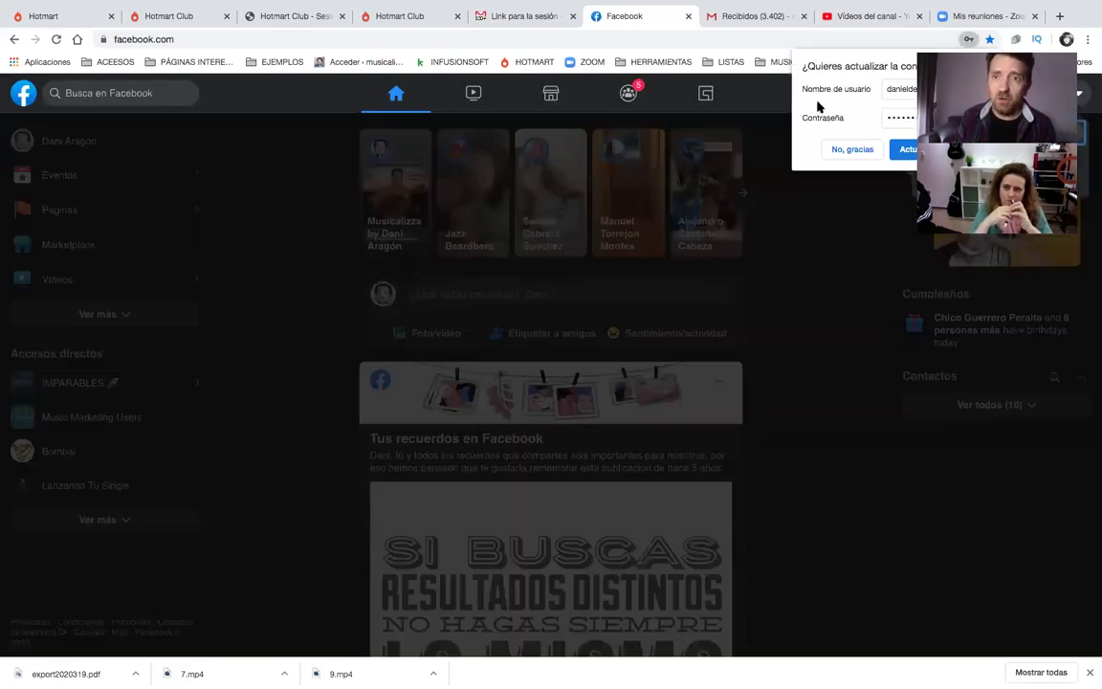
click(903, 151)
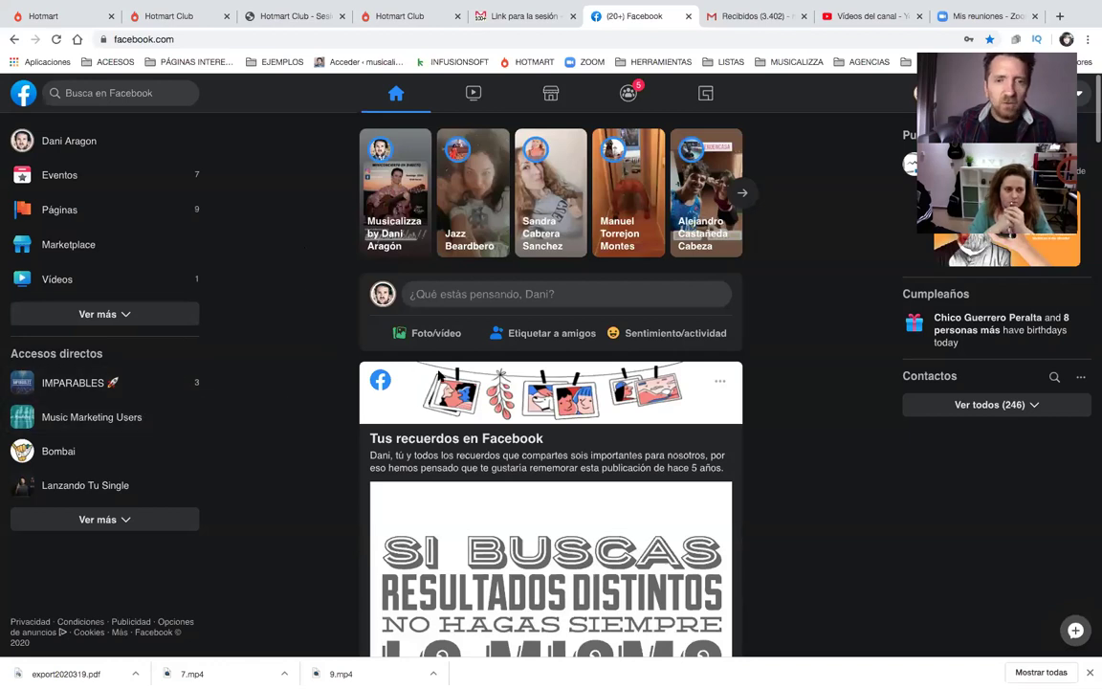
Step: Expand the list of Facebook shortcuts and open Administrador de anuncios
scroll(271, 436, down, 2)
scroll(239, 436, up, 2)
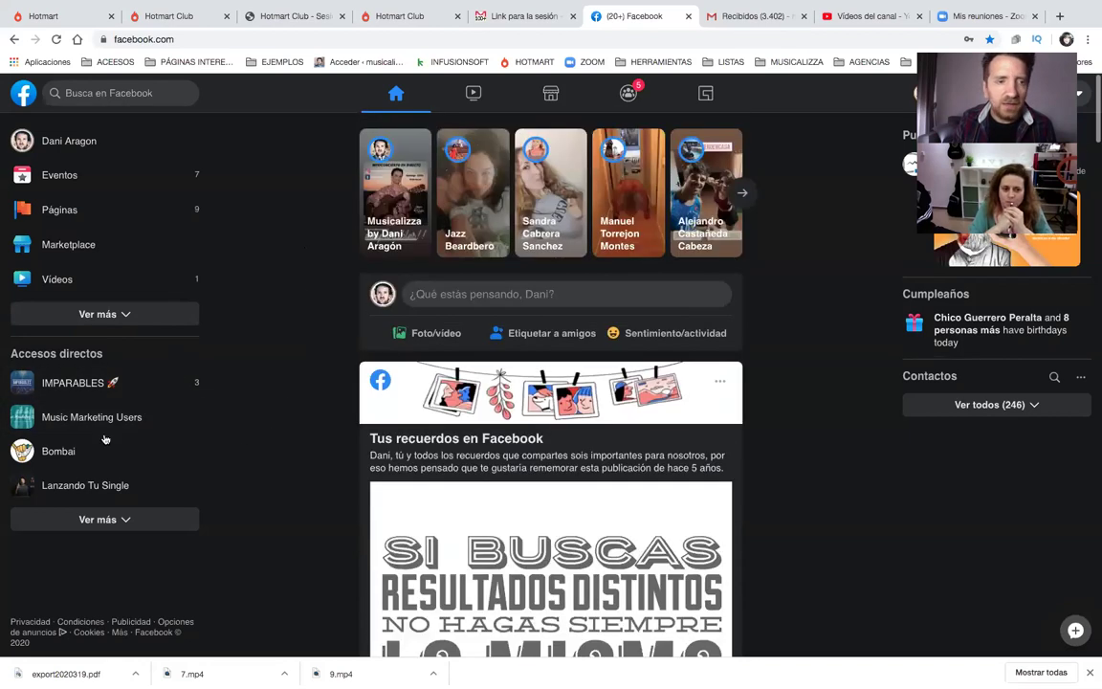
scroll(86, 426, down, 2)
scroll(86, 431, down, 1)
scroll(86, 430, up, 1)
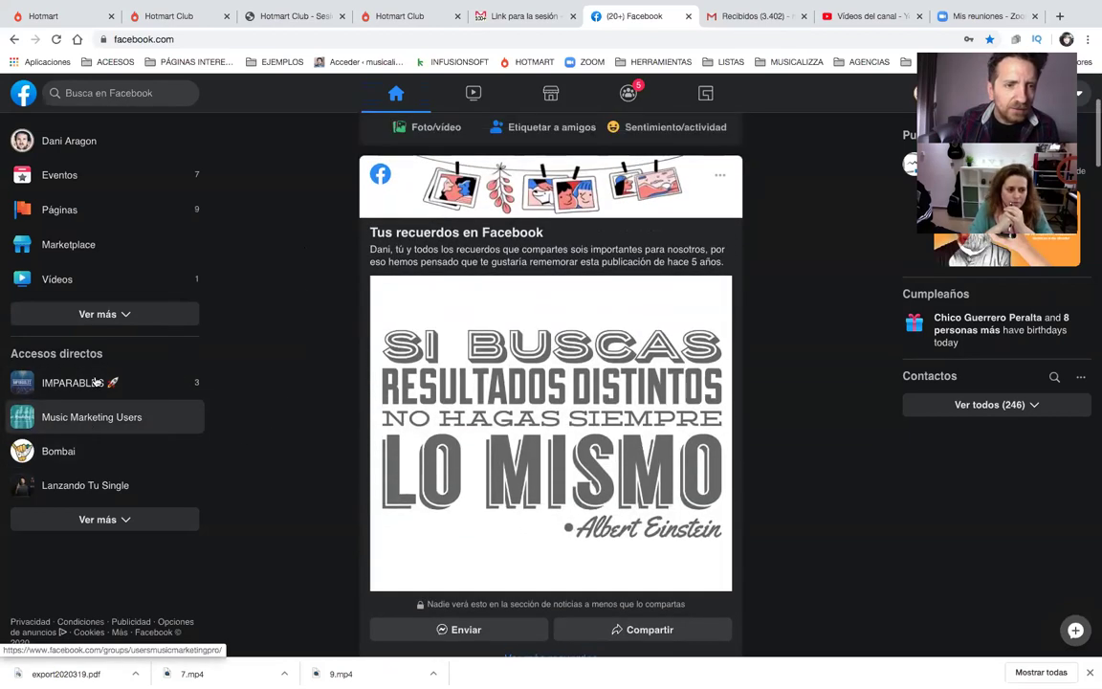
click(96, 316)
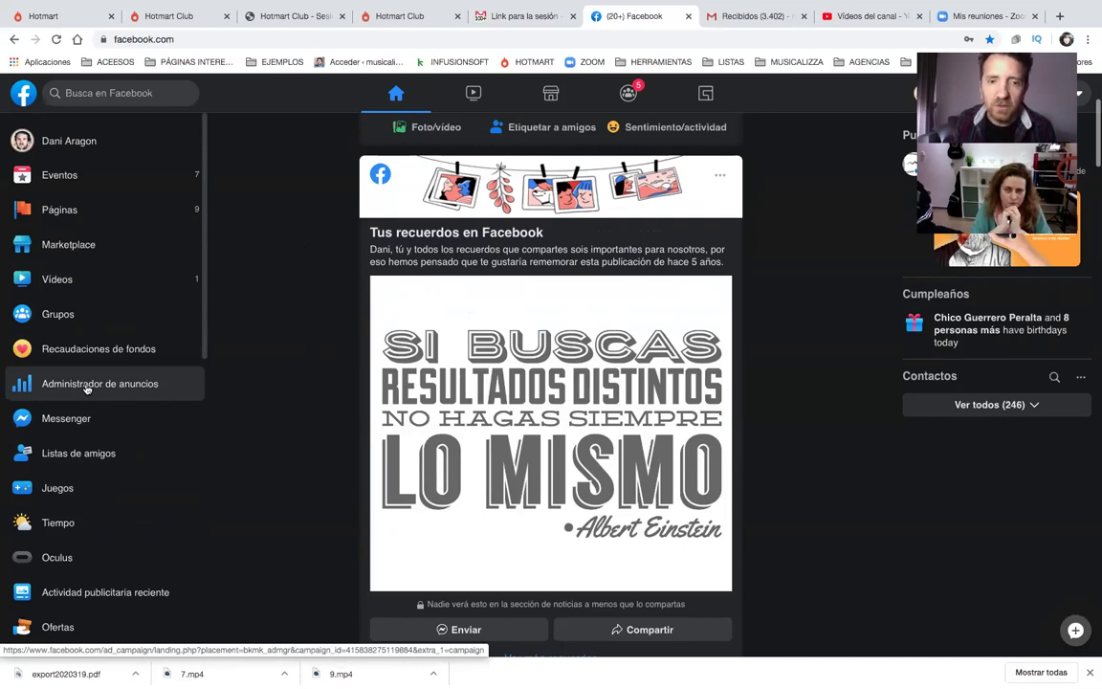
click(85, 387)
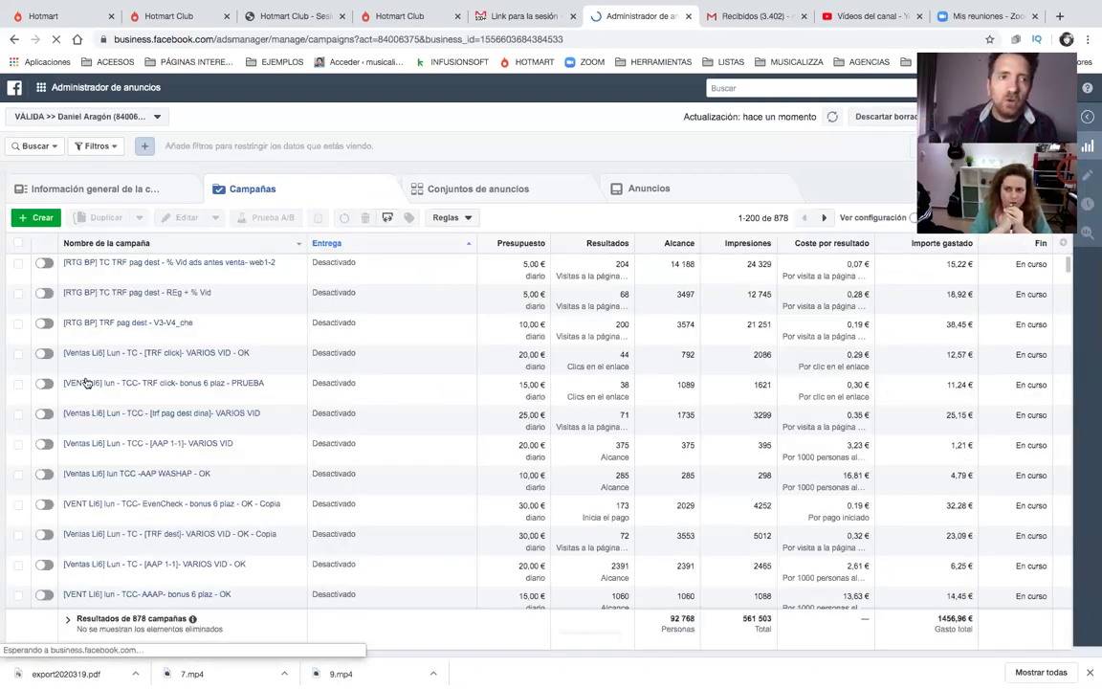
Step: Open the Audiencias section and switch it to the VÁLIDA ad account
click(51, 91)
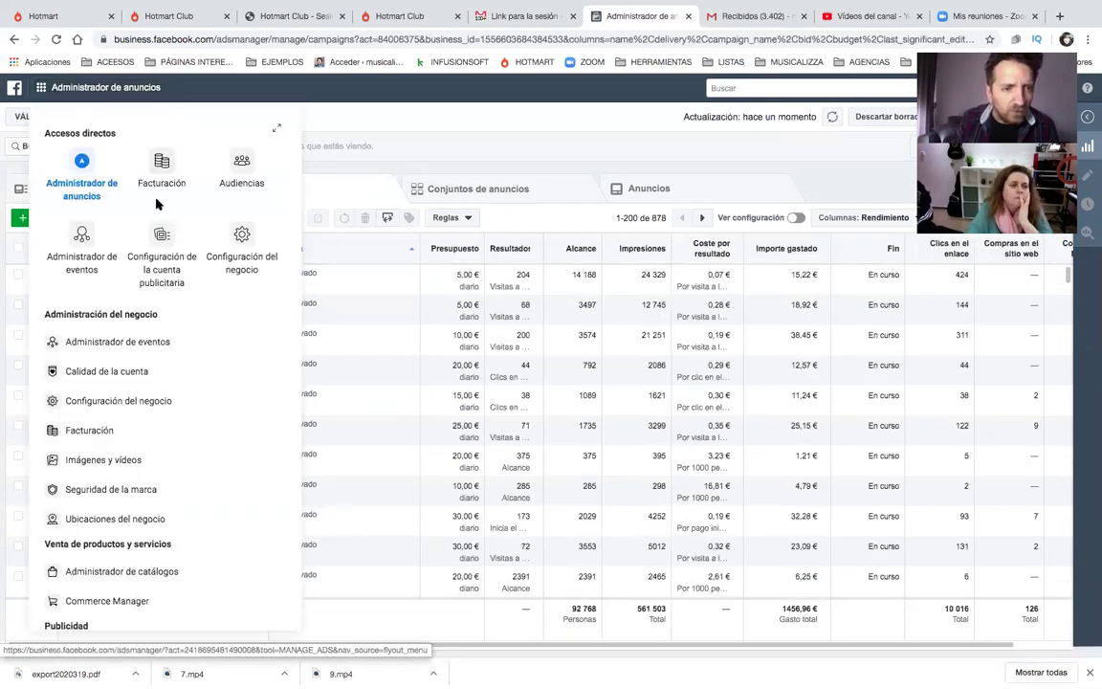
click(243, 163)
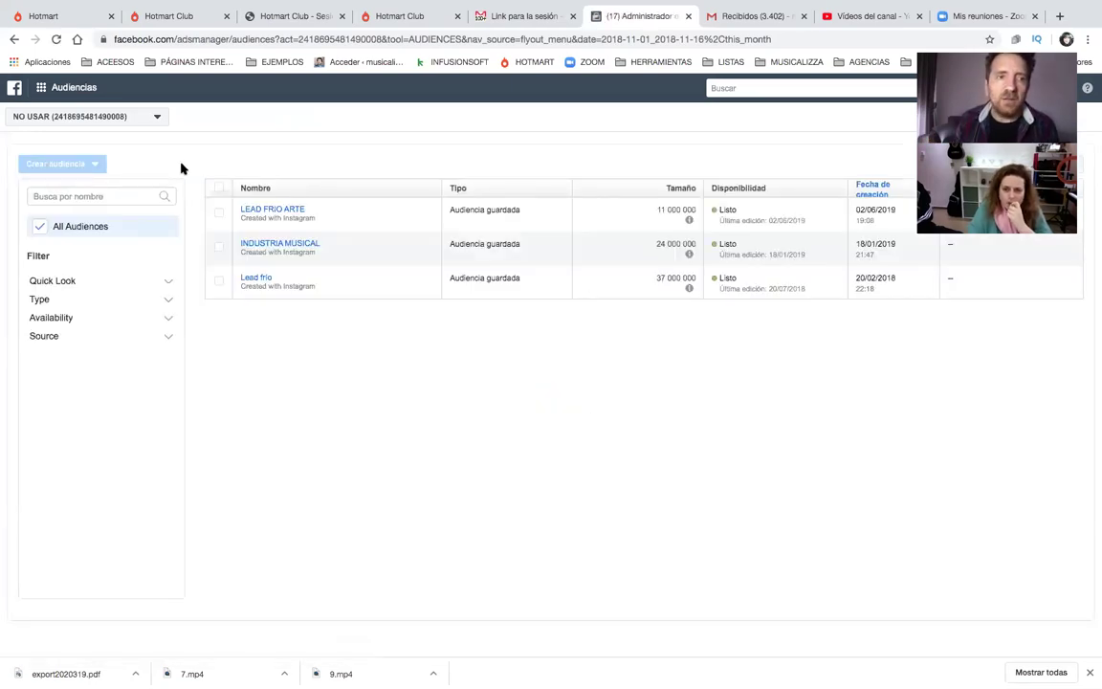
click(155, 116)
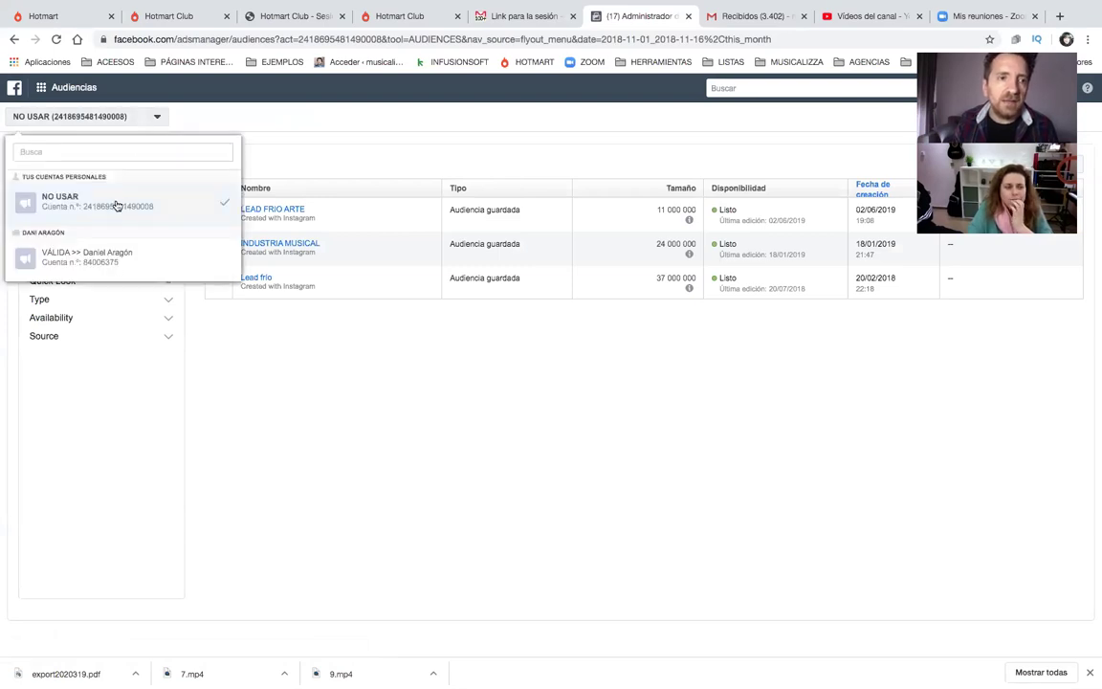
click(101, 260)
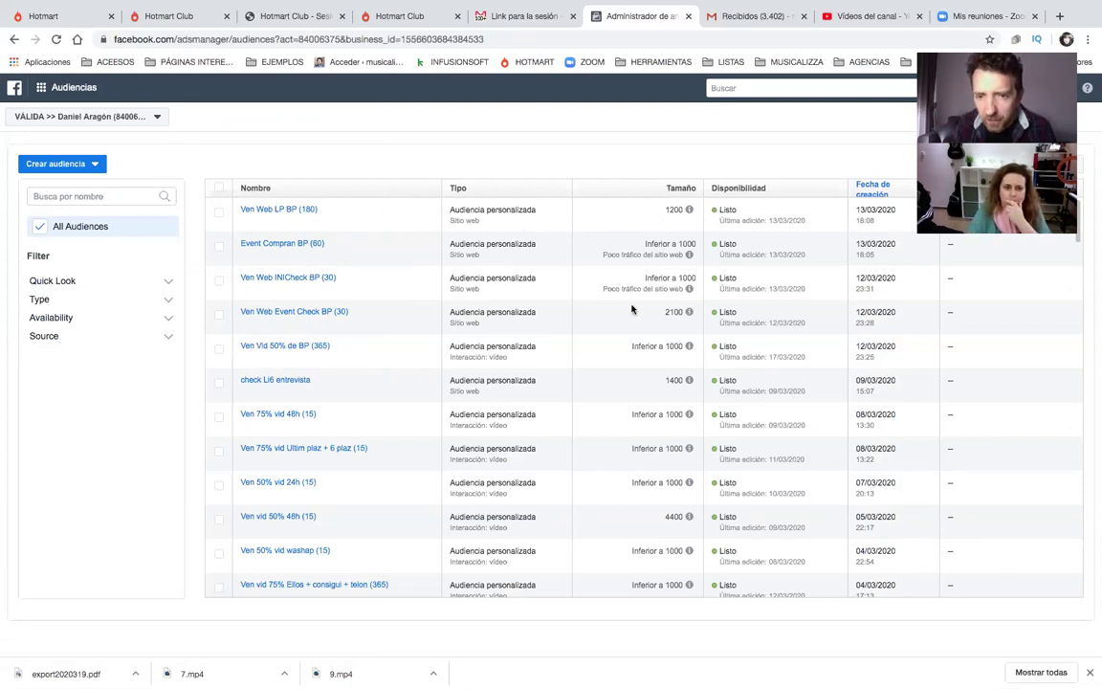
Step: Look through the existing audiences and start a custom audience based on the Instagram business profile
scroll(629, 401, down, 4)
scroll(643, 448, down, 5)
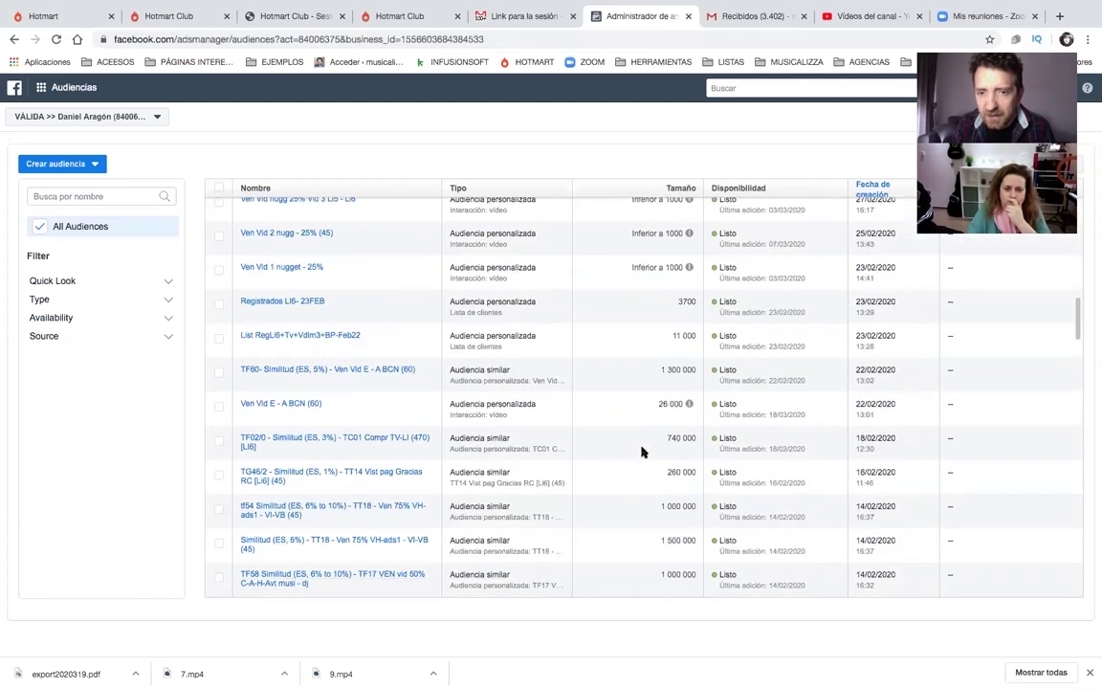
scroll(642, 452, down, 1)
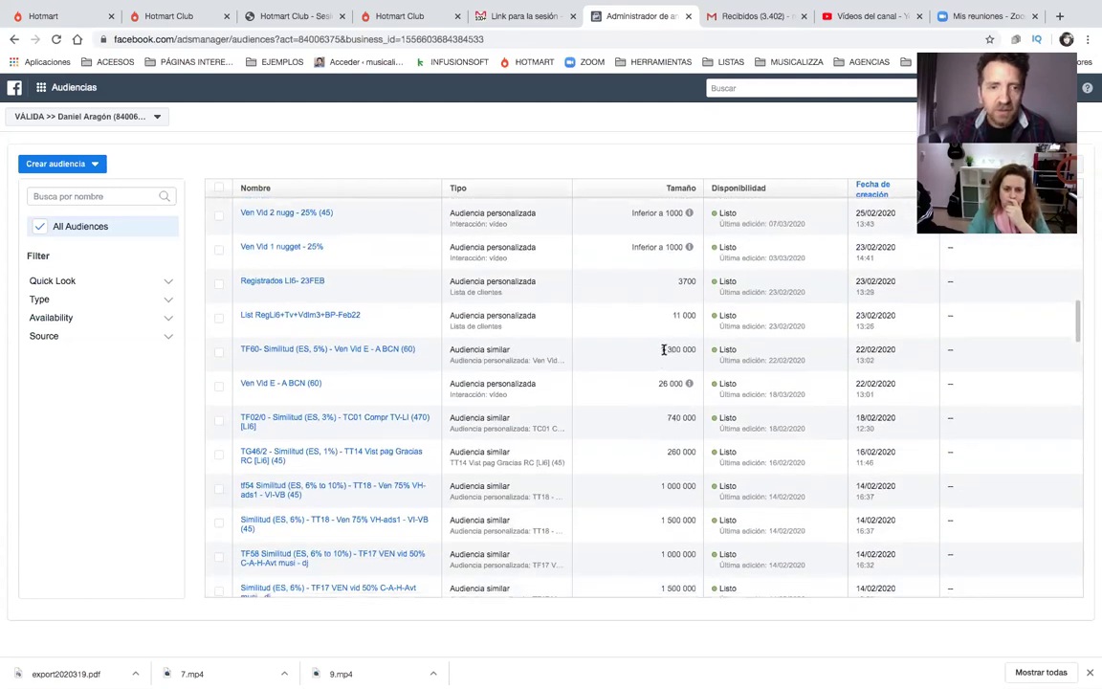
scroll(660, 352, up, 10)
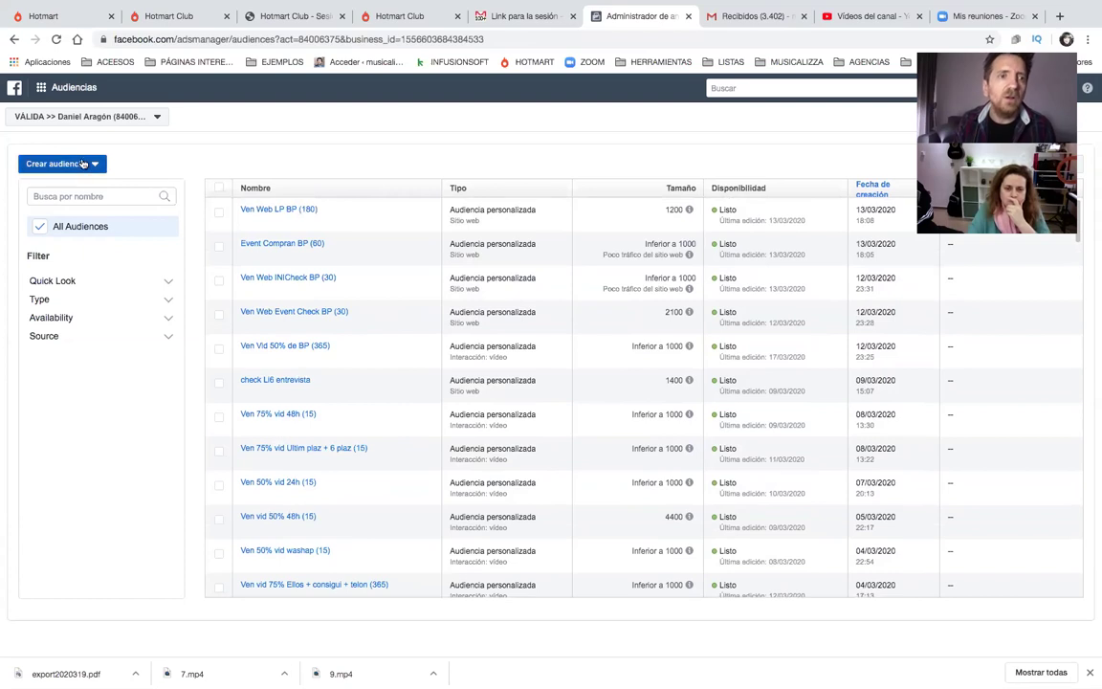
click(85, 168)
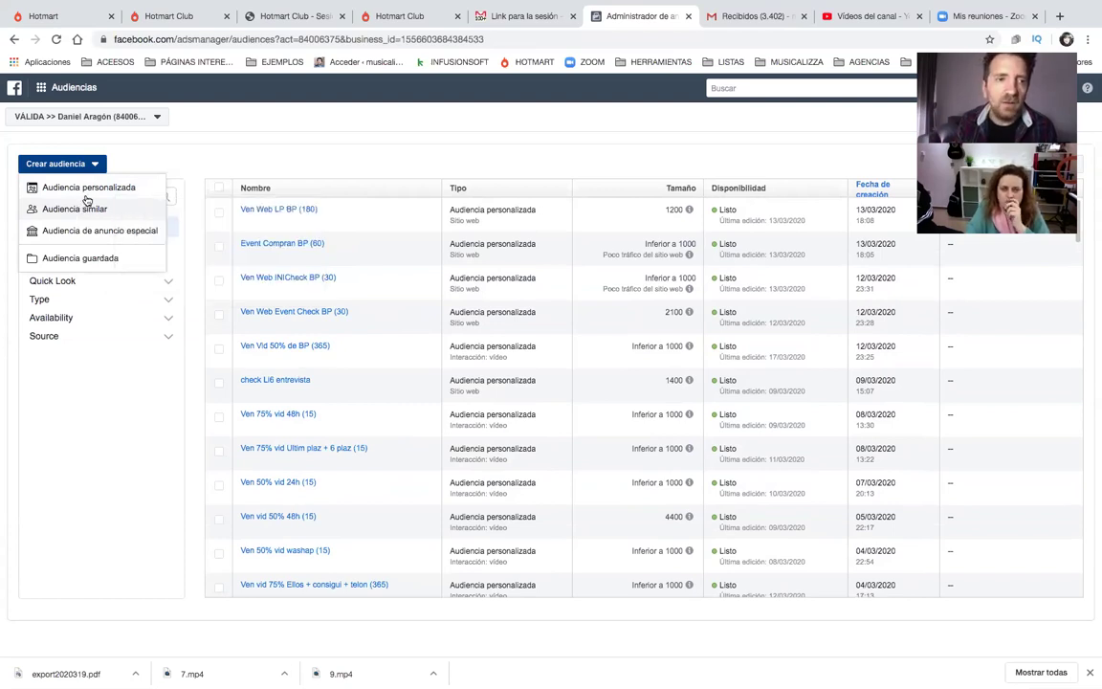
click(89, 188)
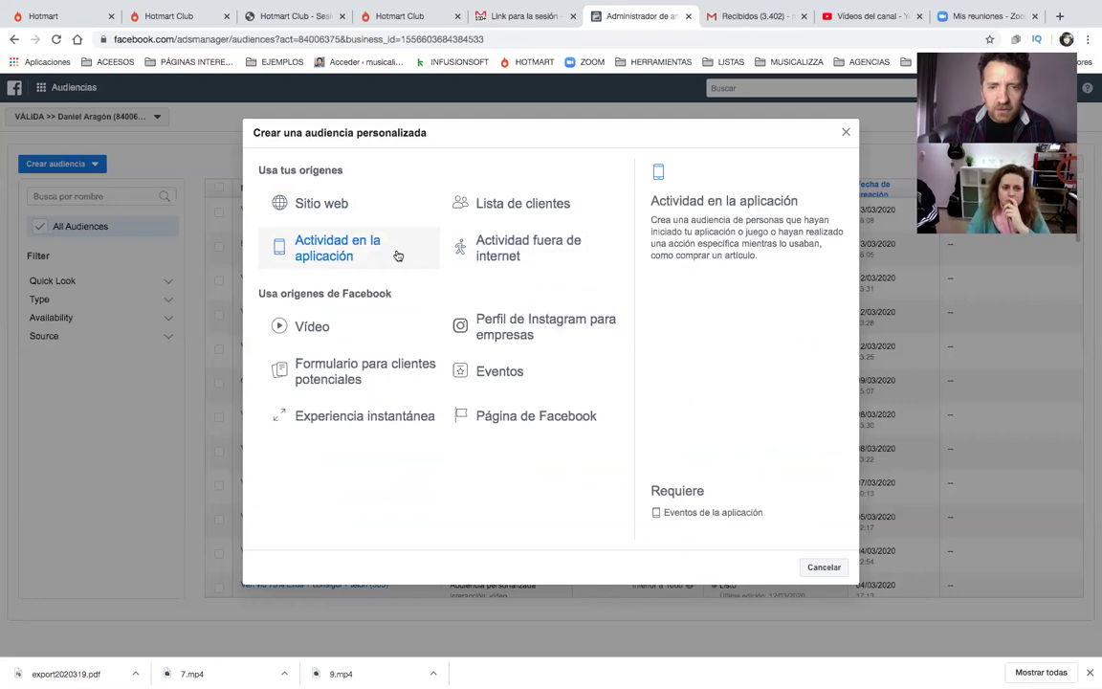
click(508, 336)
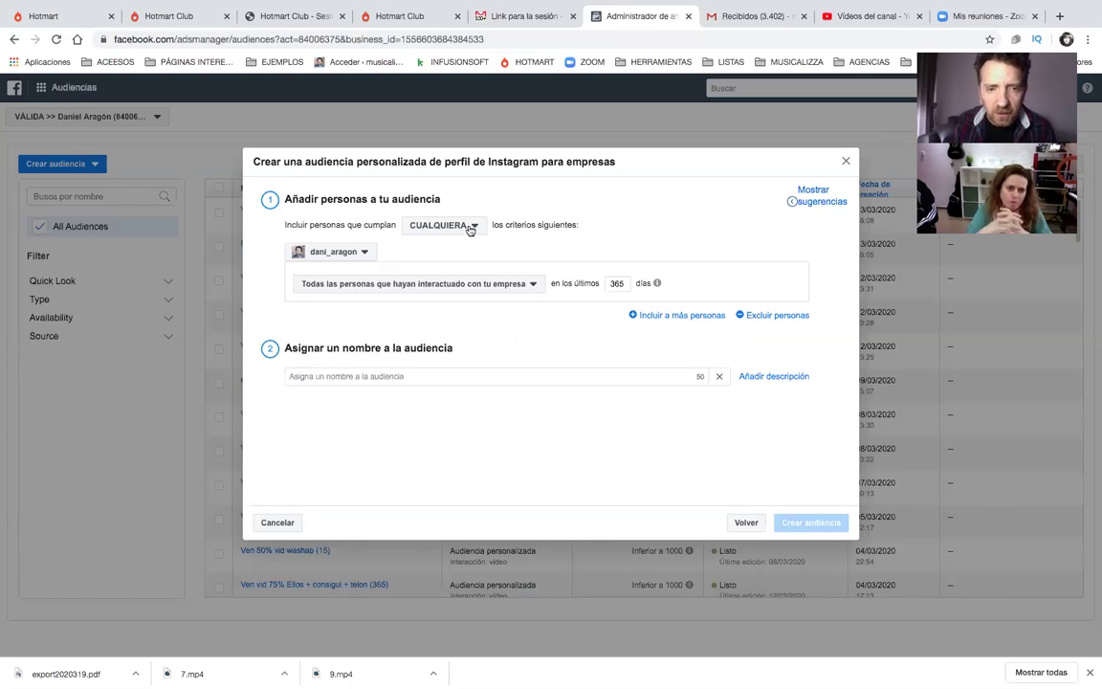
Step: Keep the current Instagram profile and all people who interacted with the business, and set the period to the last 160 days
click(356, 254)
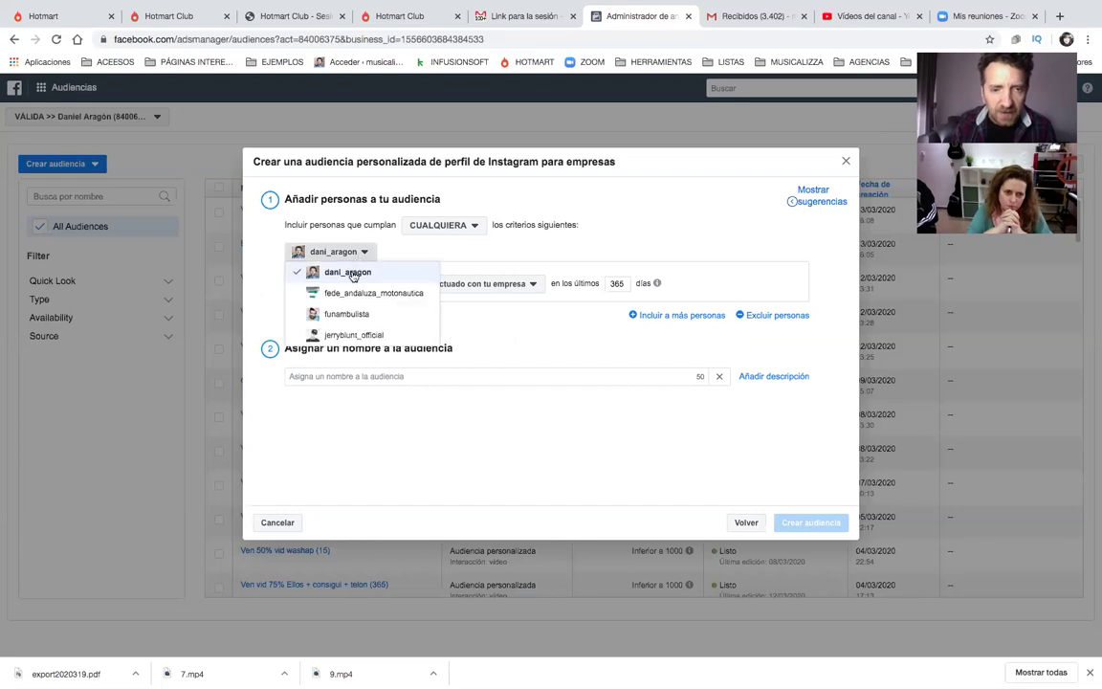
click(352, 274)
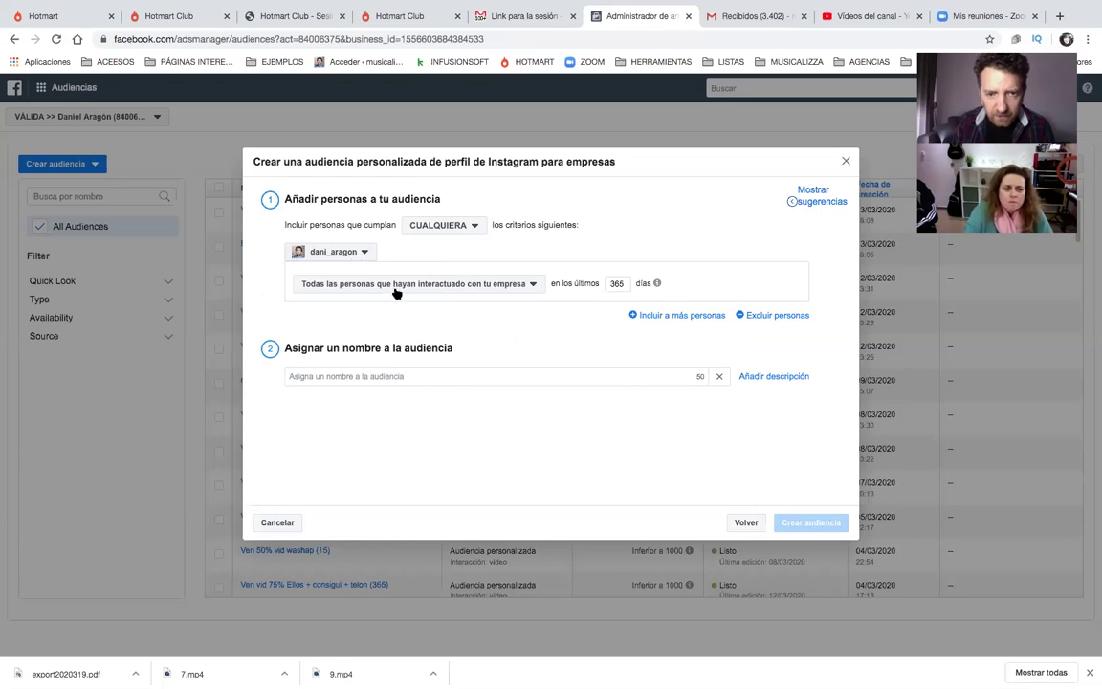
click(527, 289)
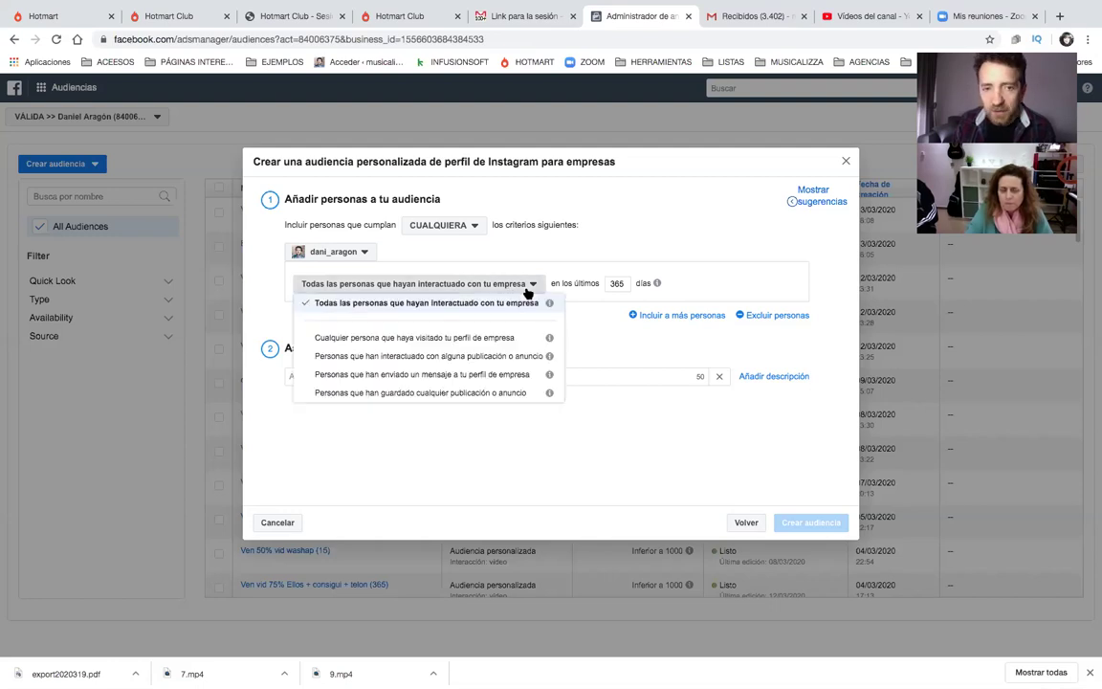
click(616, 285)
double_click(616, 284)
text(160)
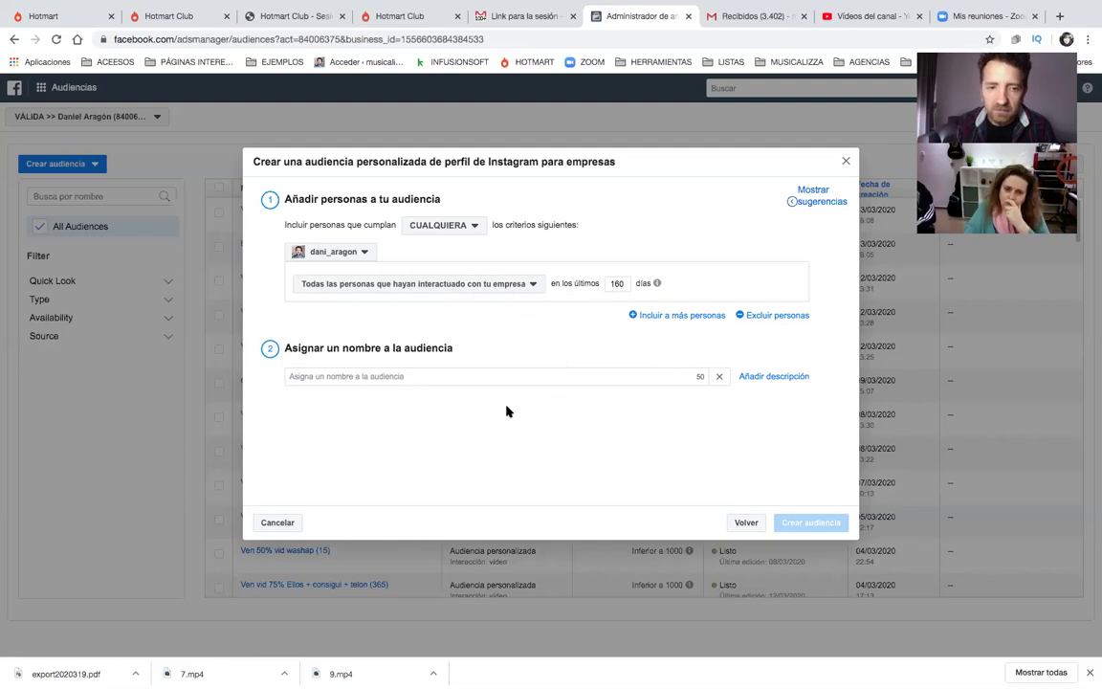
Step: Name the audience "prueba", create it and close the confirmation
click(352, 375)
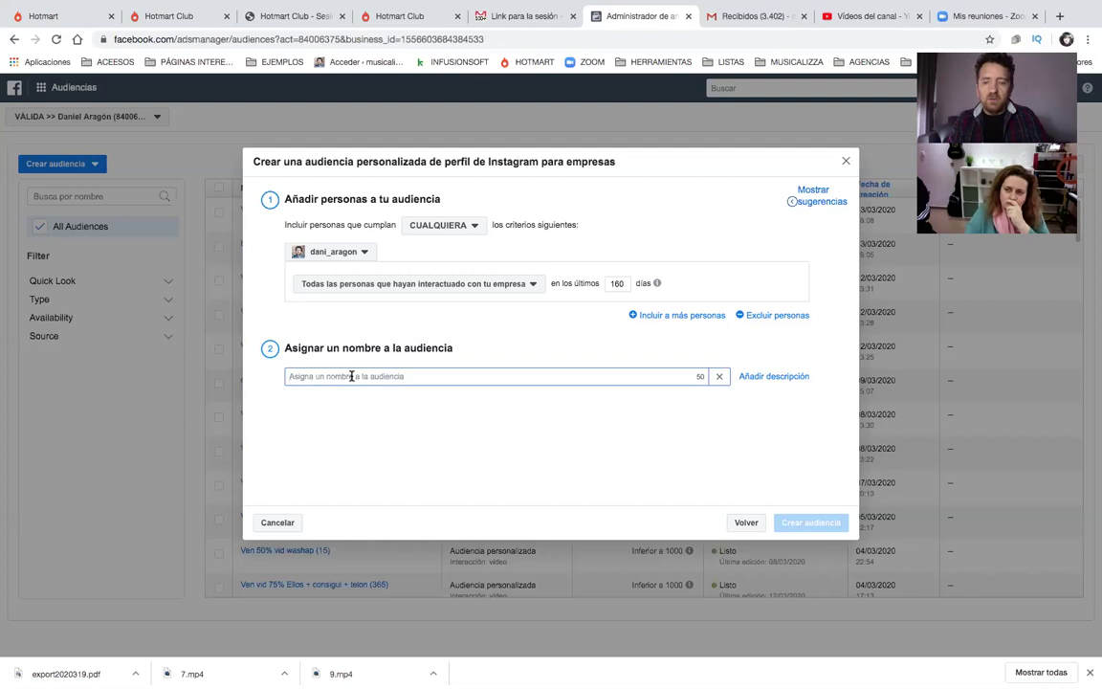
text(fueba)
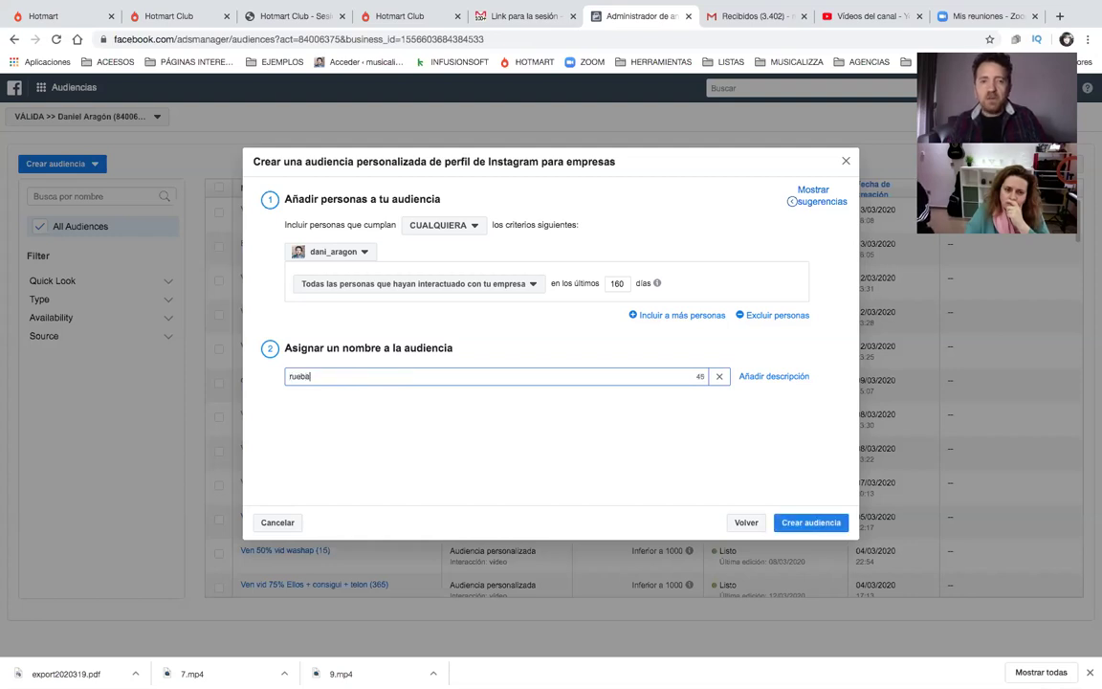
click(290, 376)
text(p)
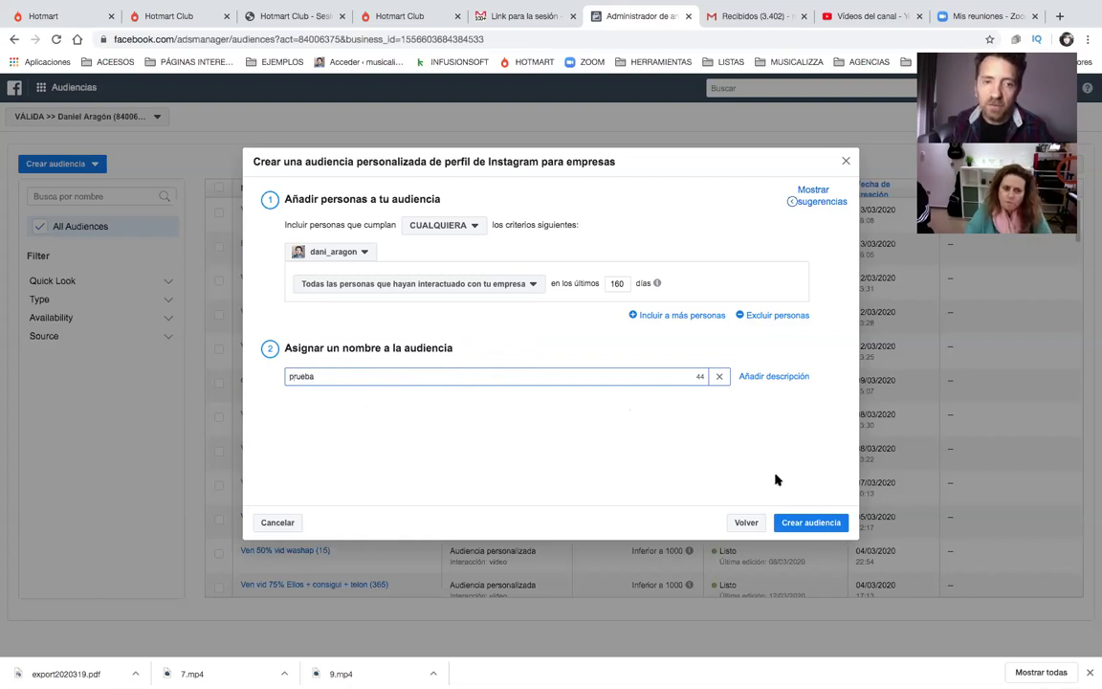
click(815, 524)
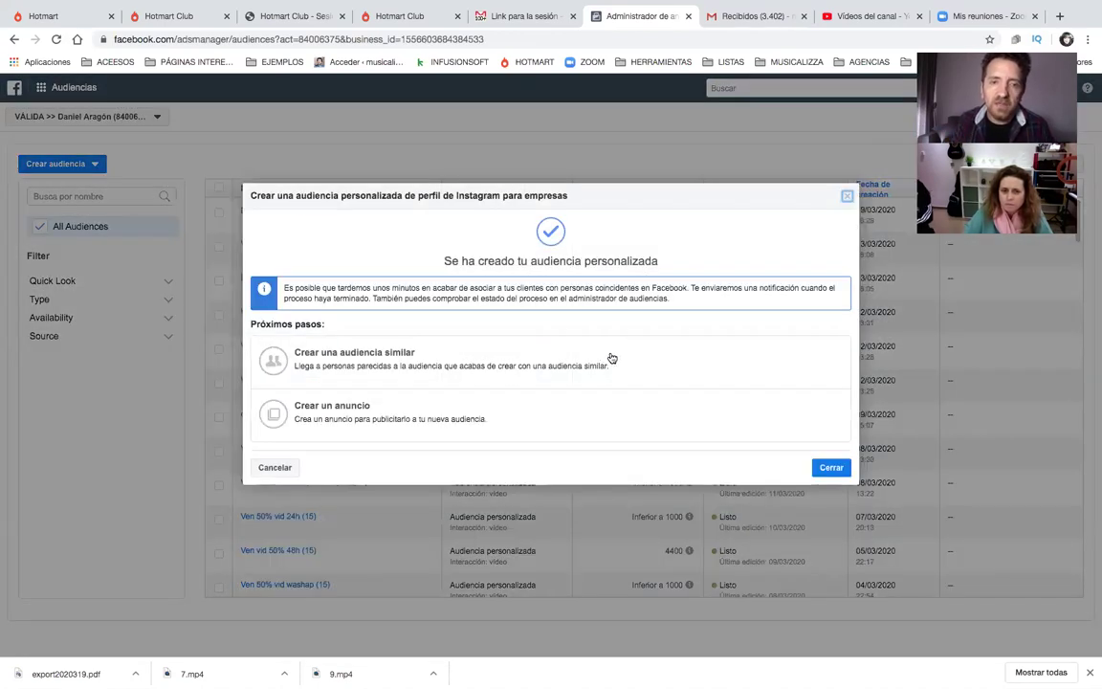
click(821, 472)
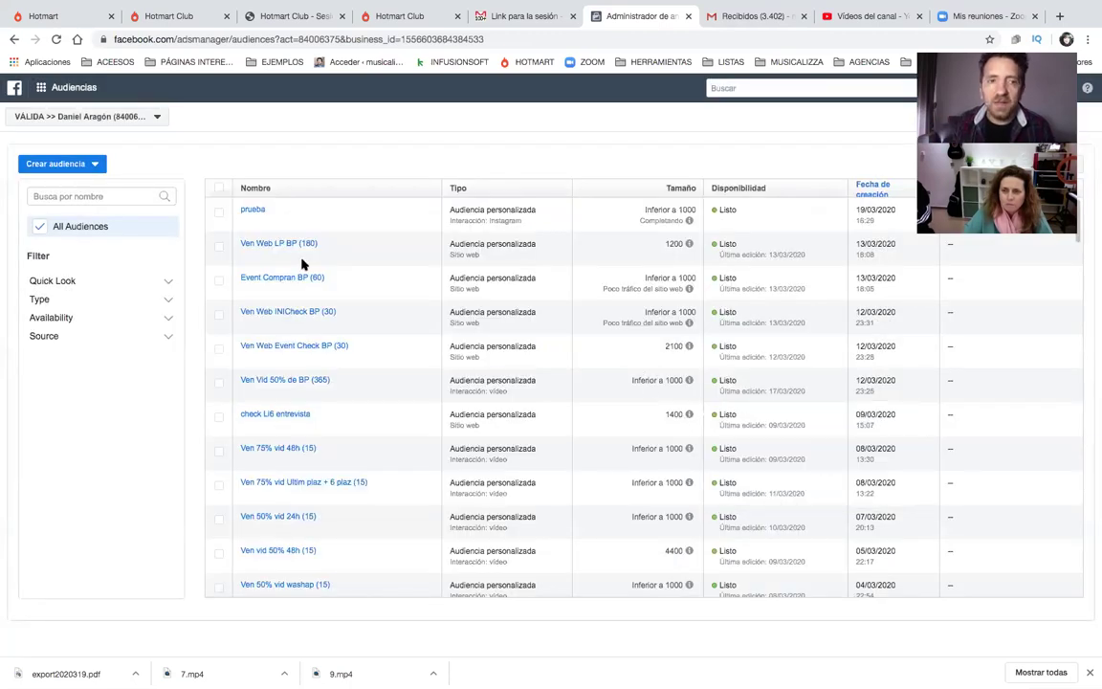
Step: Return from Audiencias to Administrador de anuncios and open the ad account selector
click(48, 88)
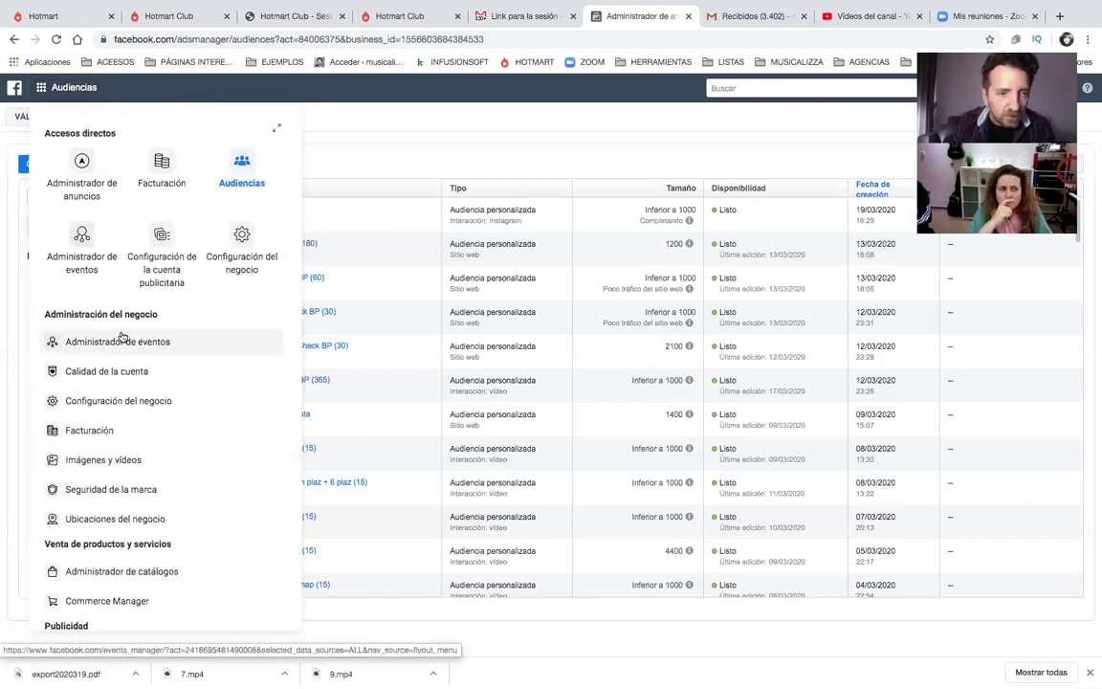
click(78, 182)
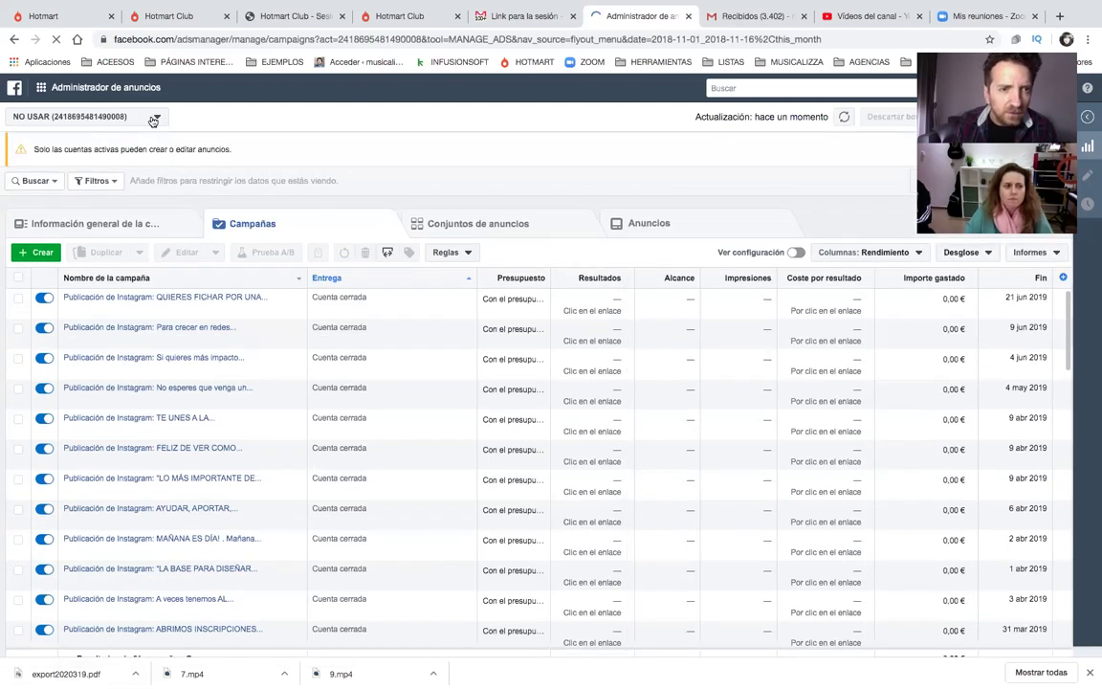
click(148, 115)
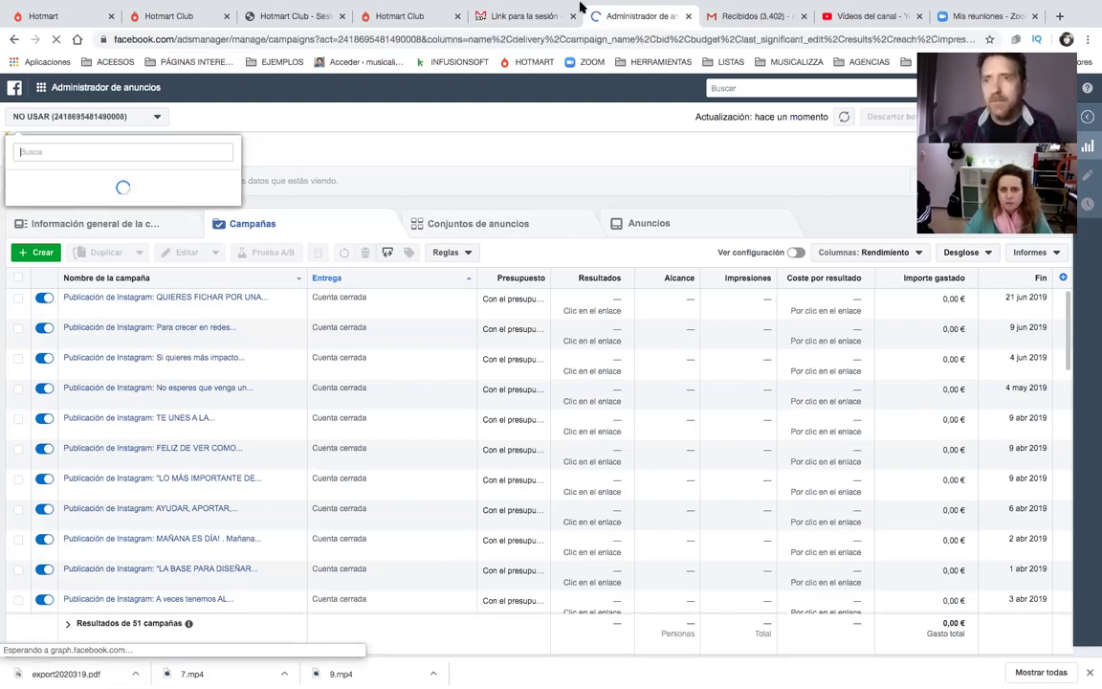
Step: Check the computer's Wi-Fi connection and the available networks
mouse_move(904, 8)
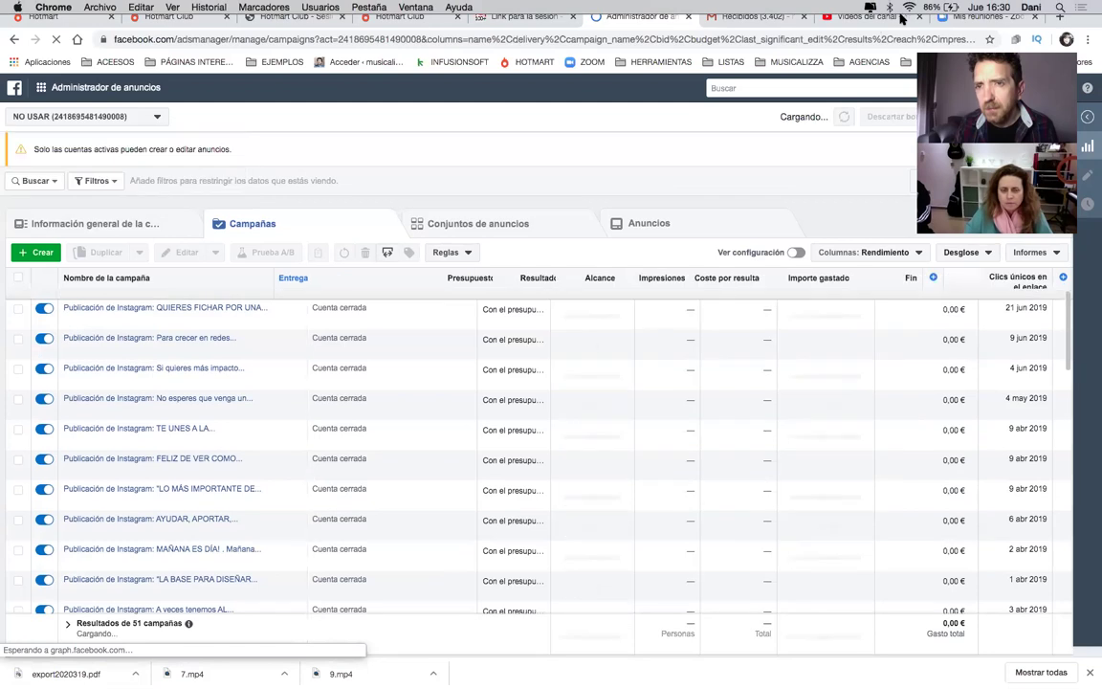
click(907, 9)
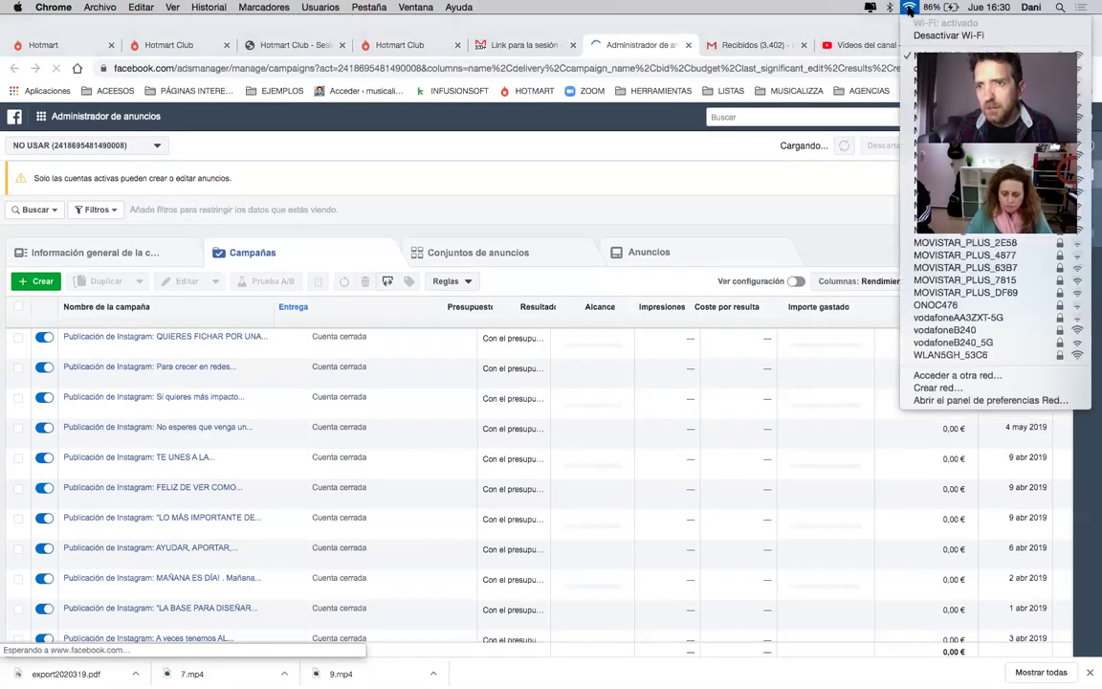
key(Escape)
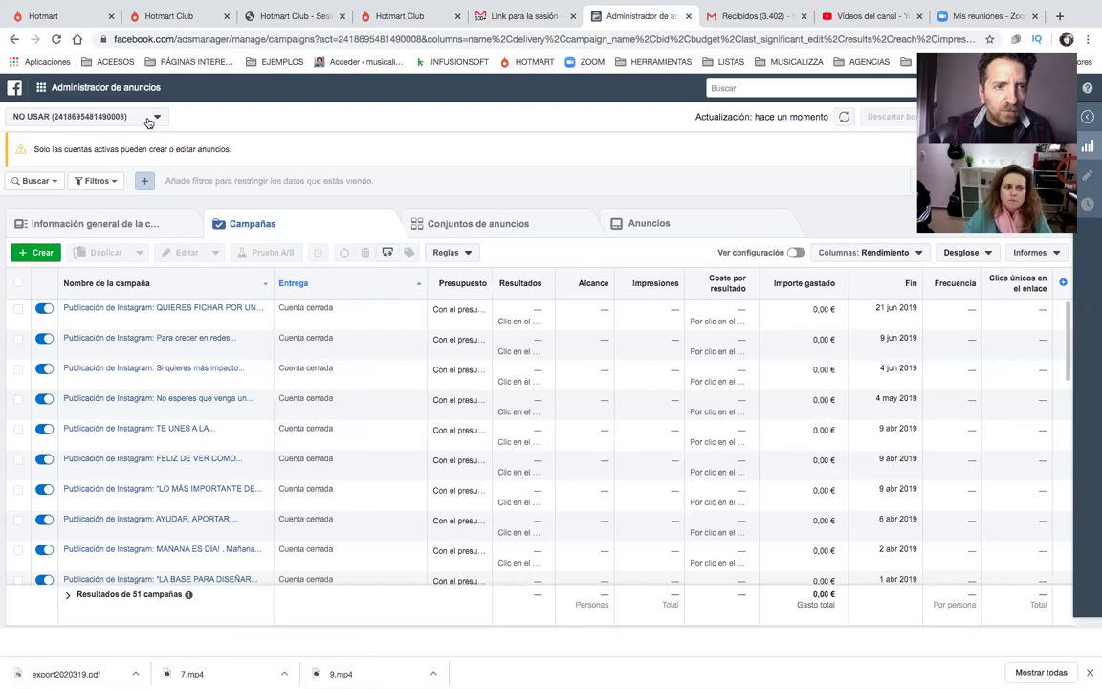
Step: Switch to the VÁLIDA ad account, start a new campaign and view the description of the Alcance objective
click(149, 120)
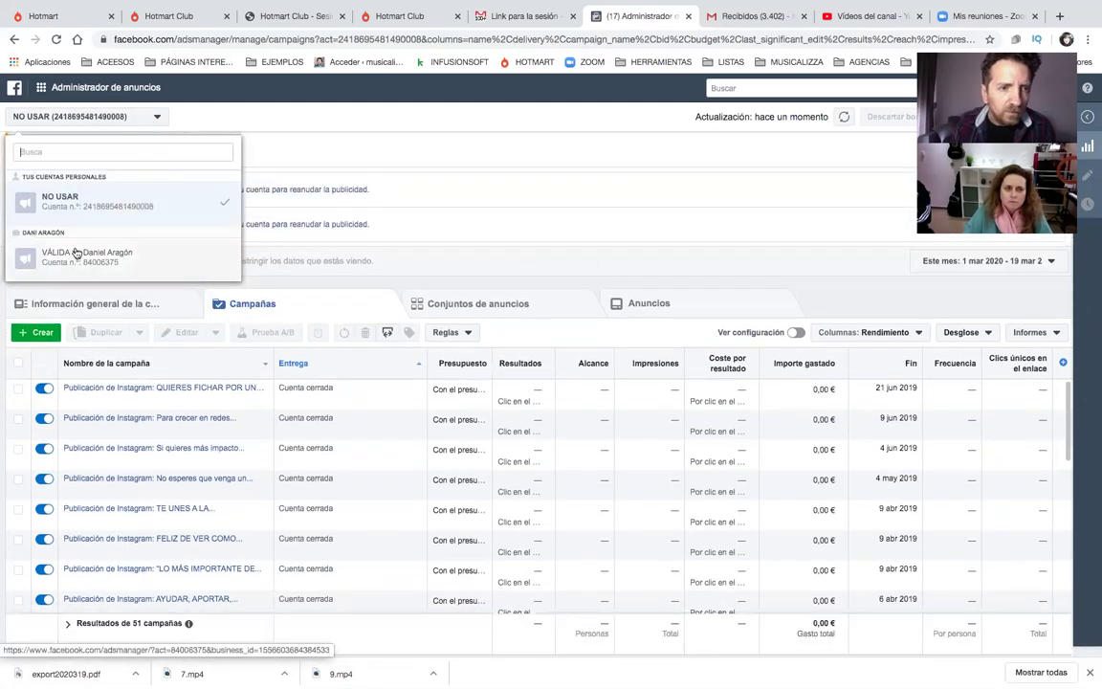
click(61, 259)
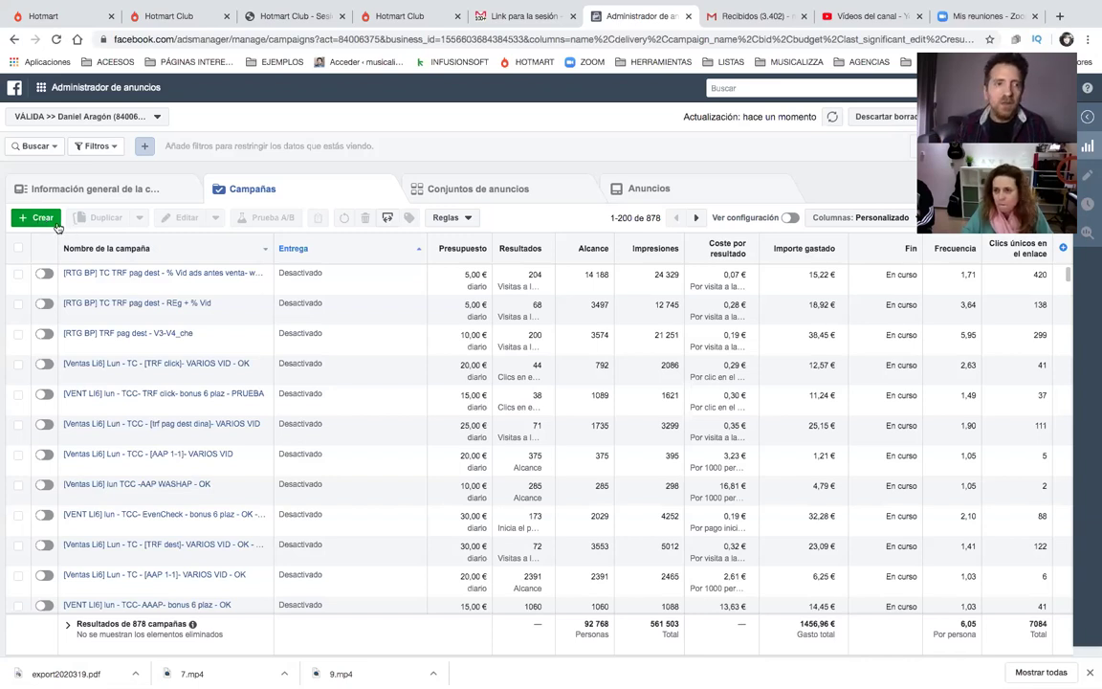
click(35, 218)
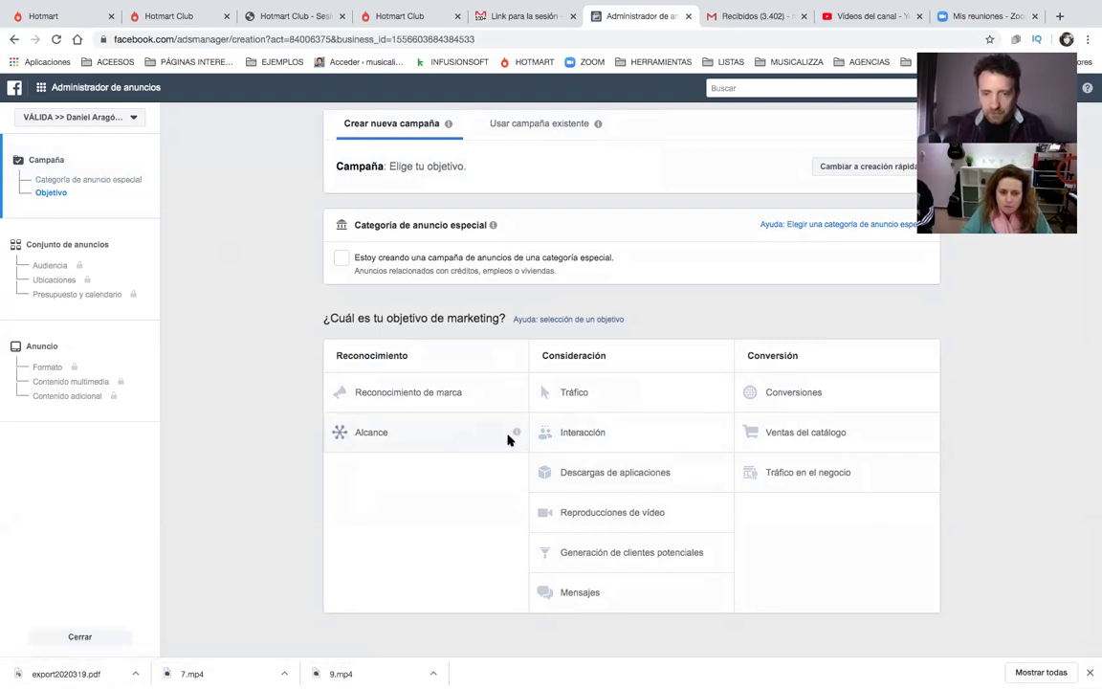
mouse_move(517, 434)
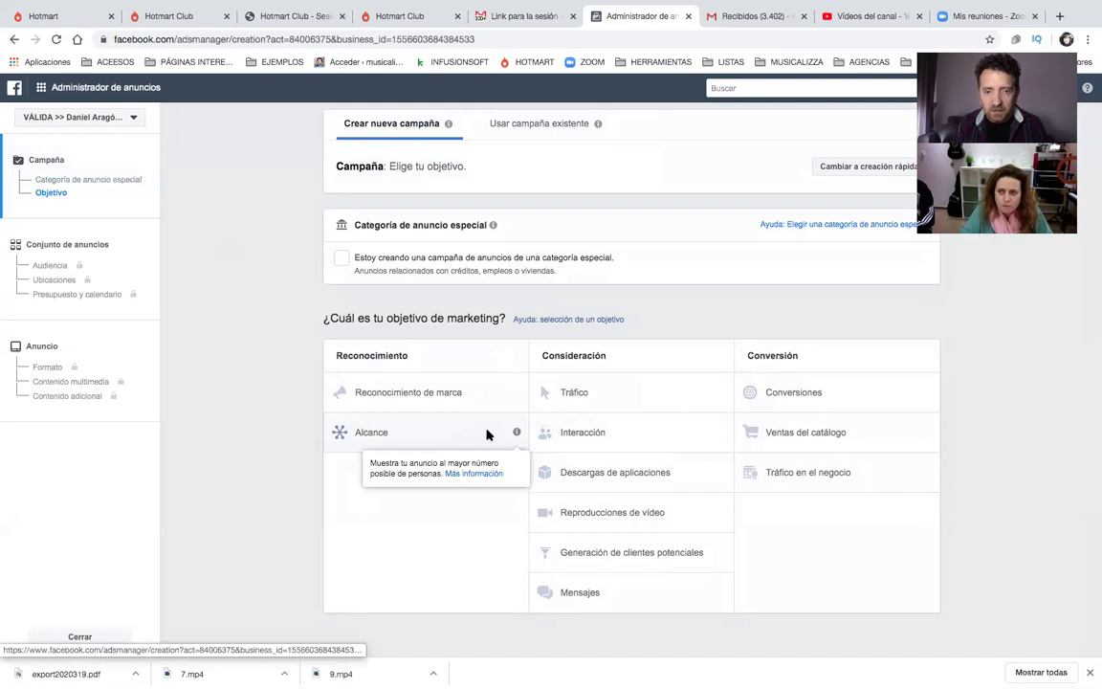
Step: Choose Alcance as the marketing objective, keep the campaign name Alcance and continue to the ad set
click(399, 437)
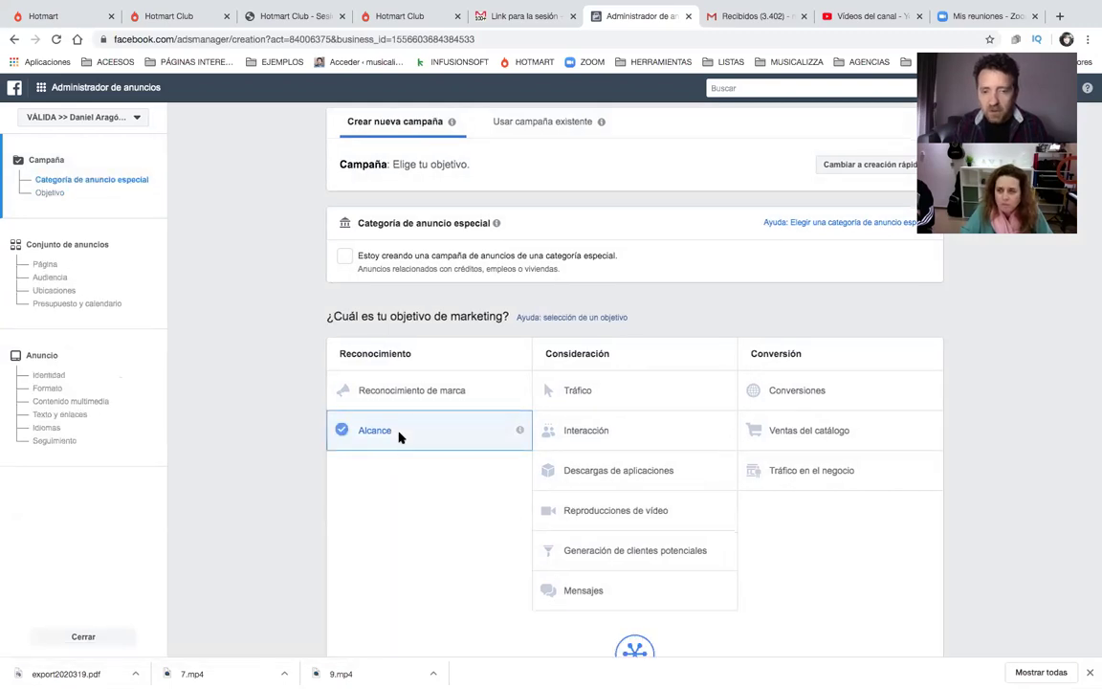
scroll(657, 506, down, 1)
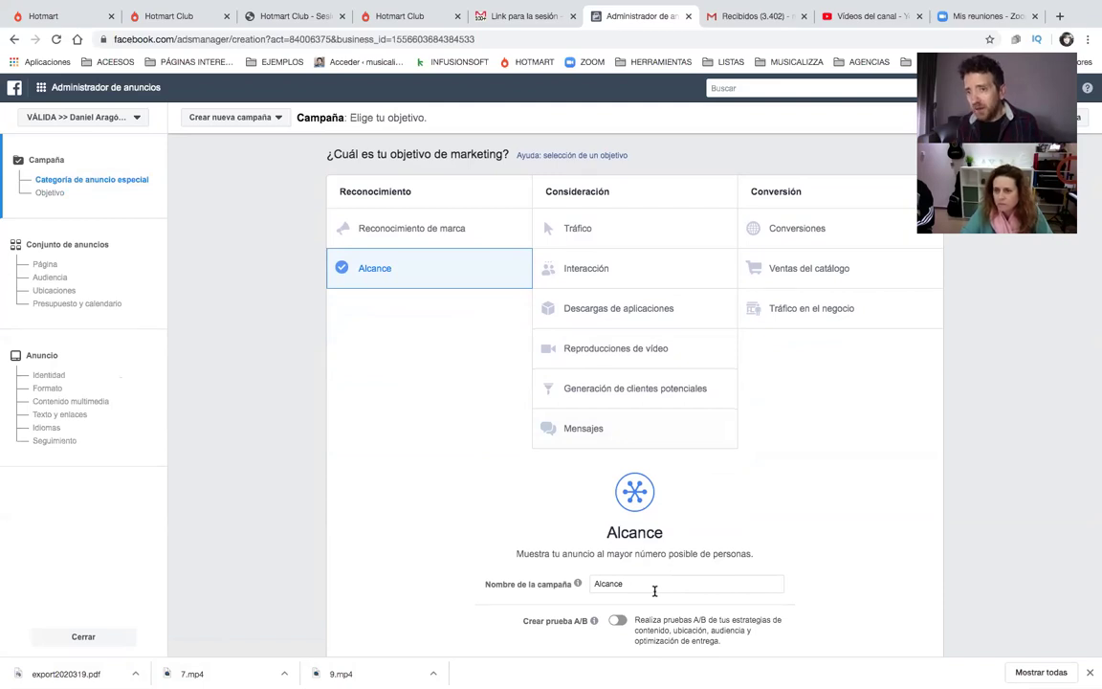
scroll(658, 583, down, 2)
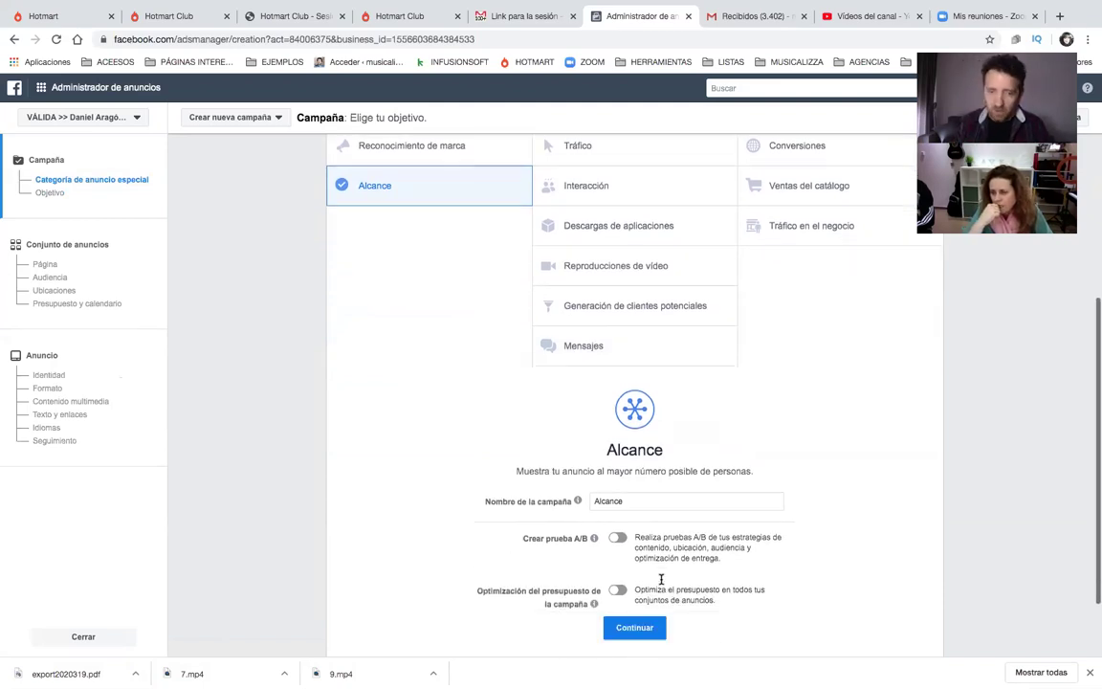
scroll(660, 579, down, 2)
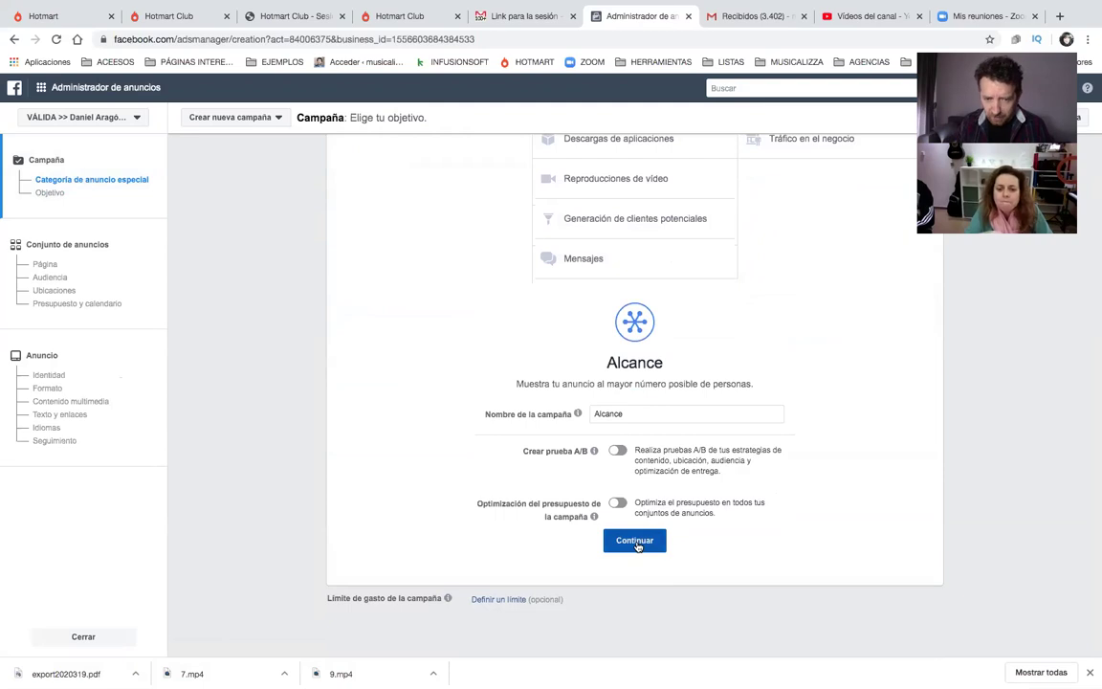
click(635, 542)
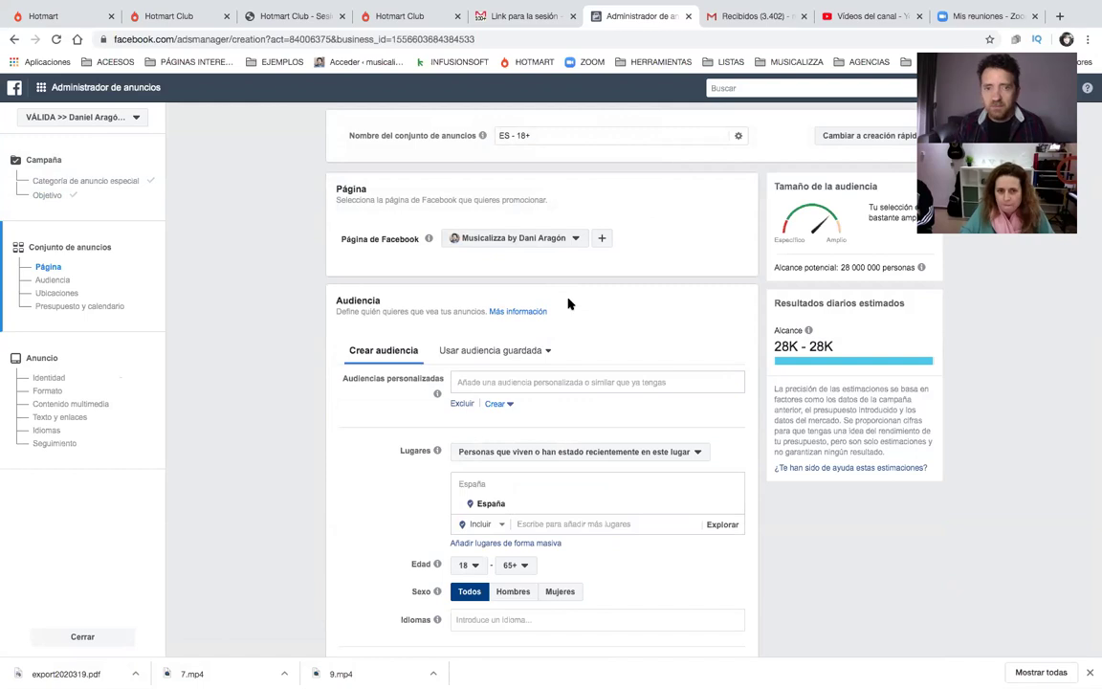
Step: Add the custom audience "prueba" to the ad set and remove España from its locations
scroll(567, 303, down, 2)
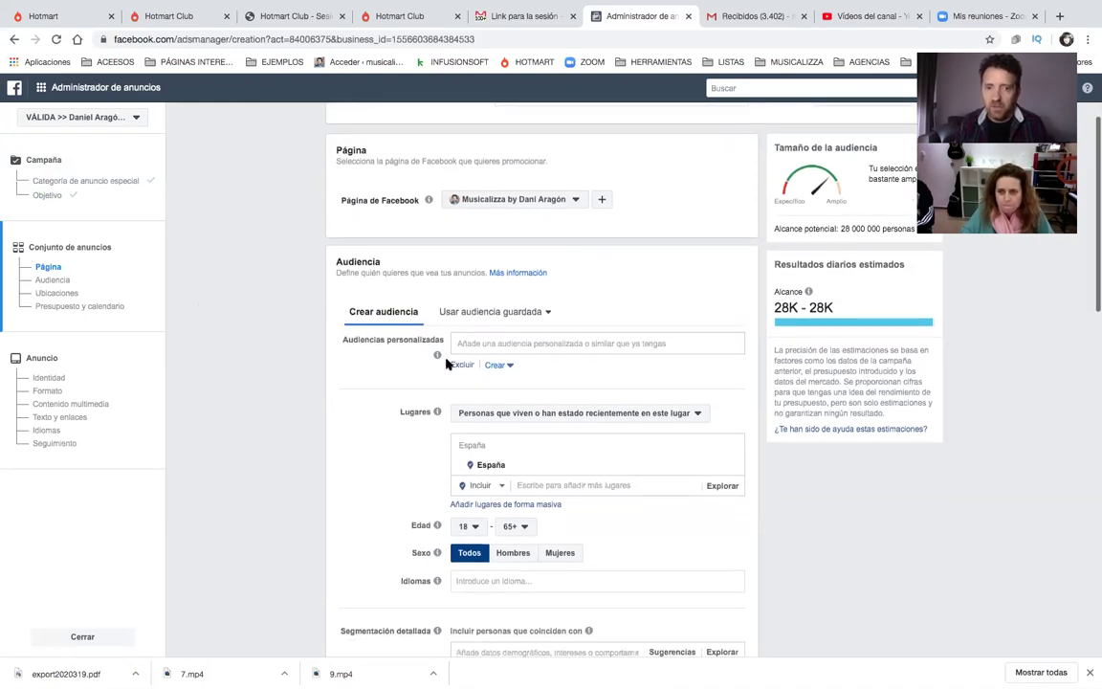
scroll(398, 380, down, 2)
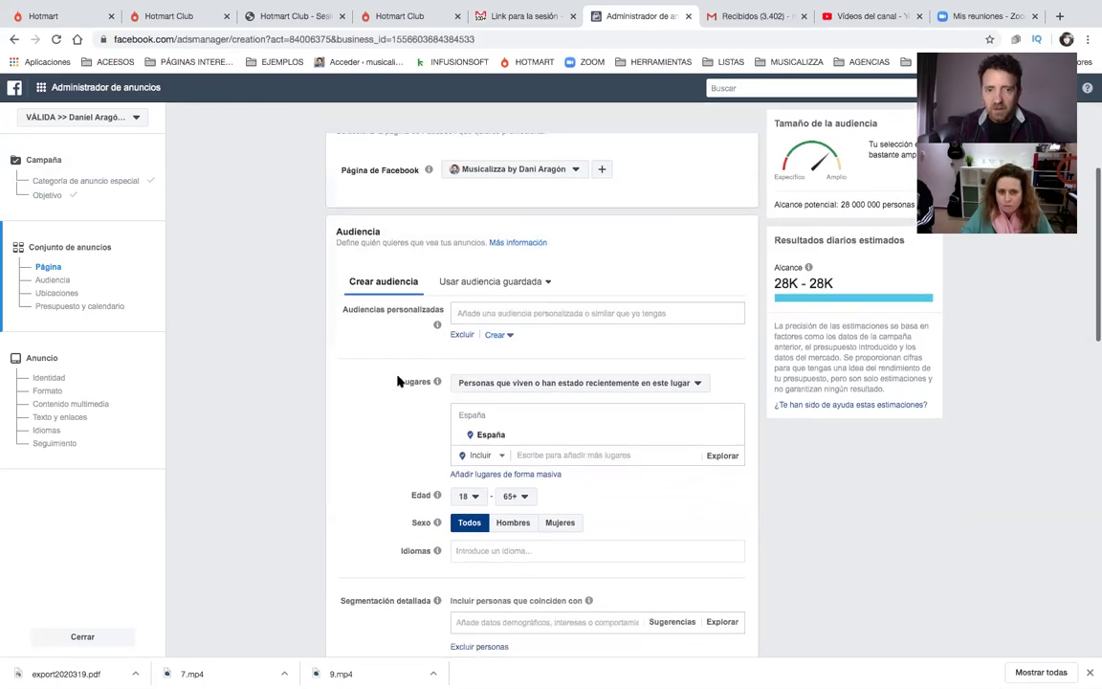
scroll(398, 381, down, 1)
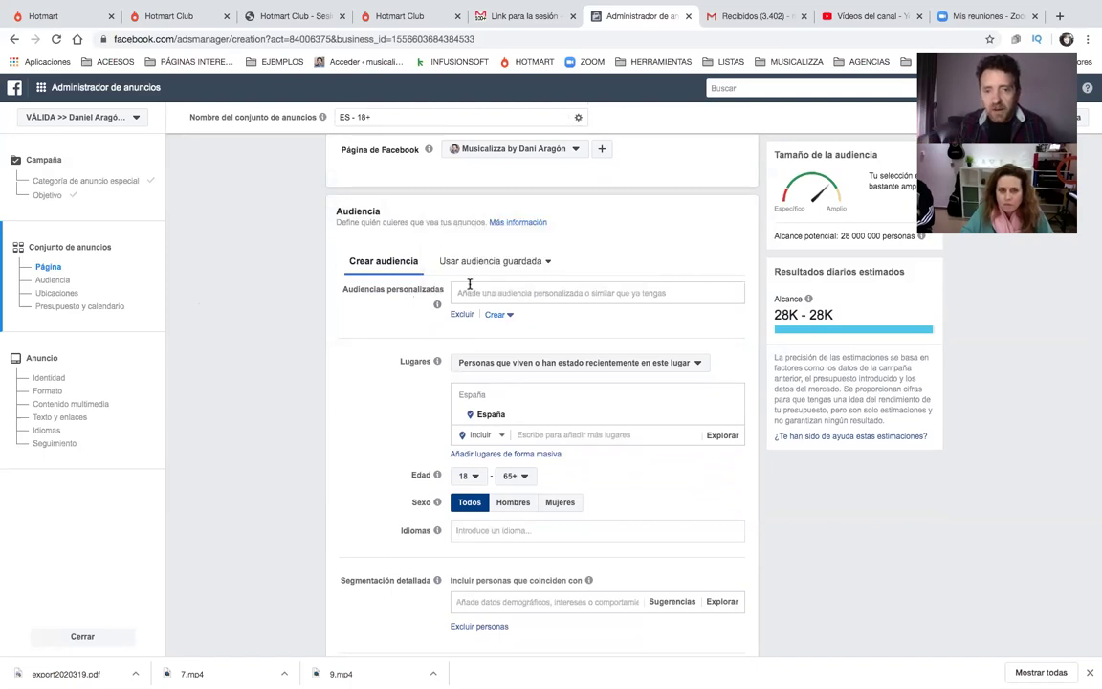
click(475, 292)
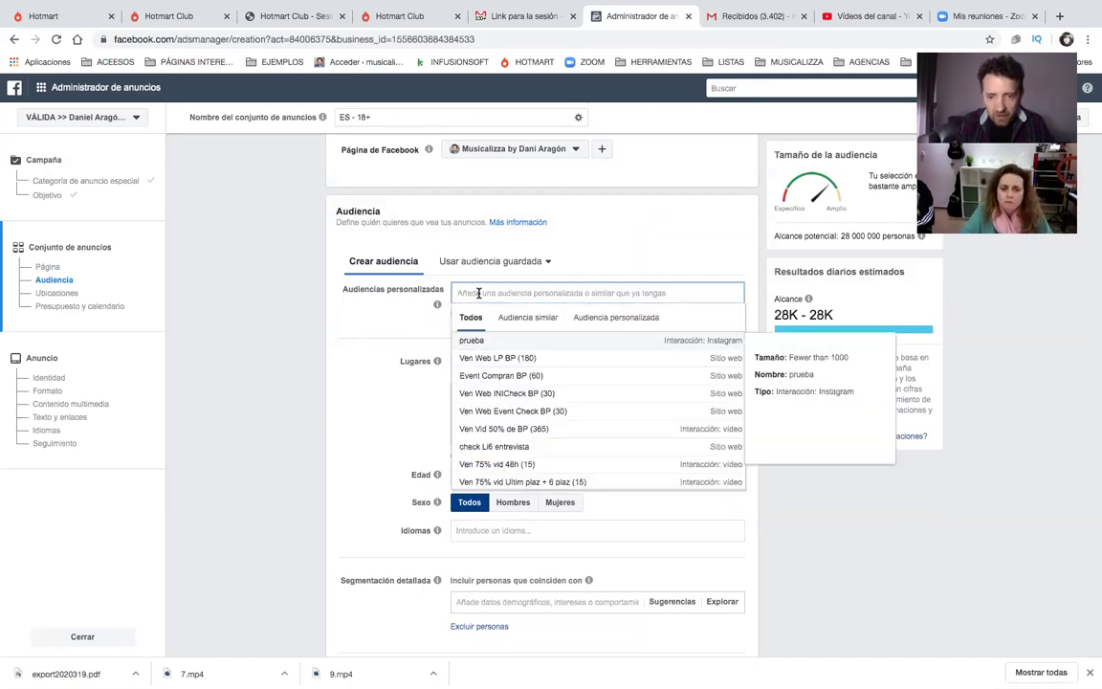
click(612, 319)
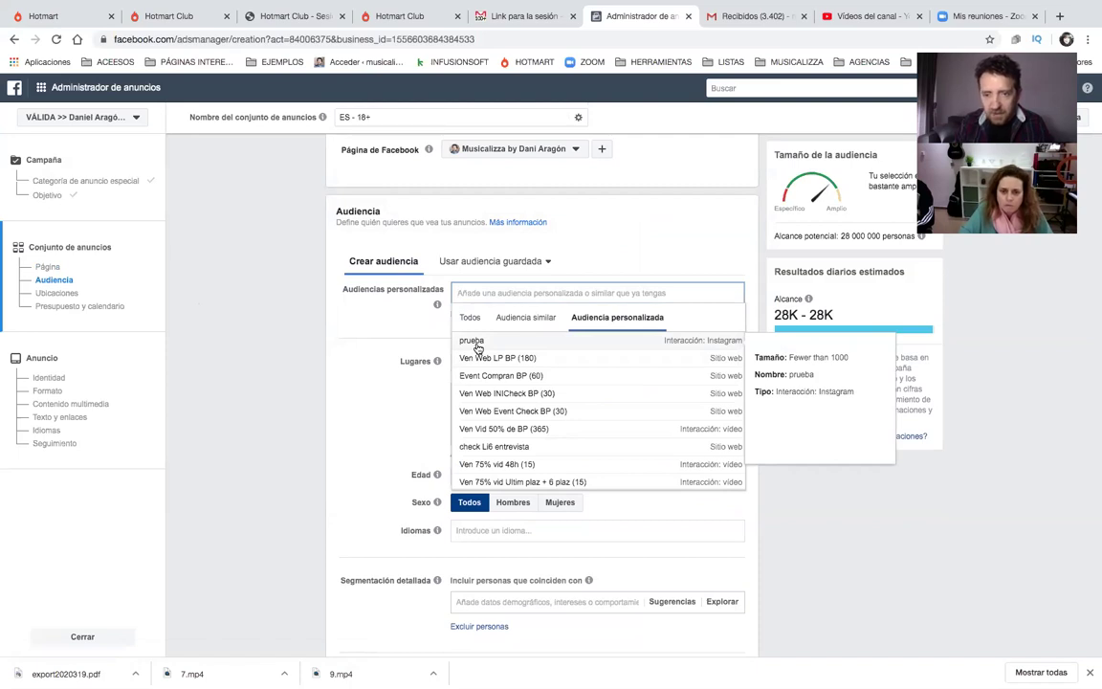
click(478, 347)
click(374, 352)
scroll(364, 411, down, 3)
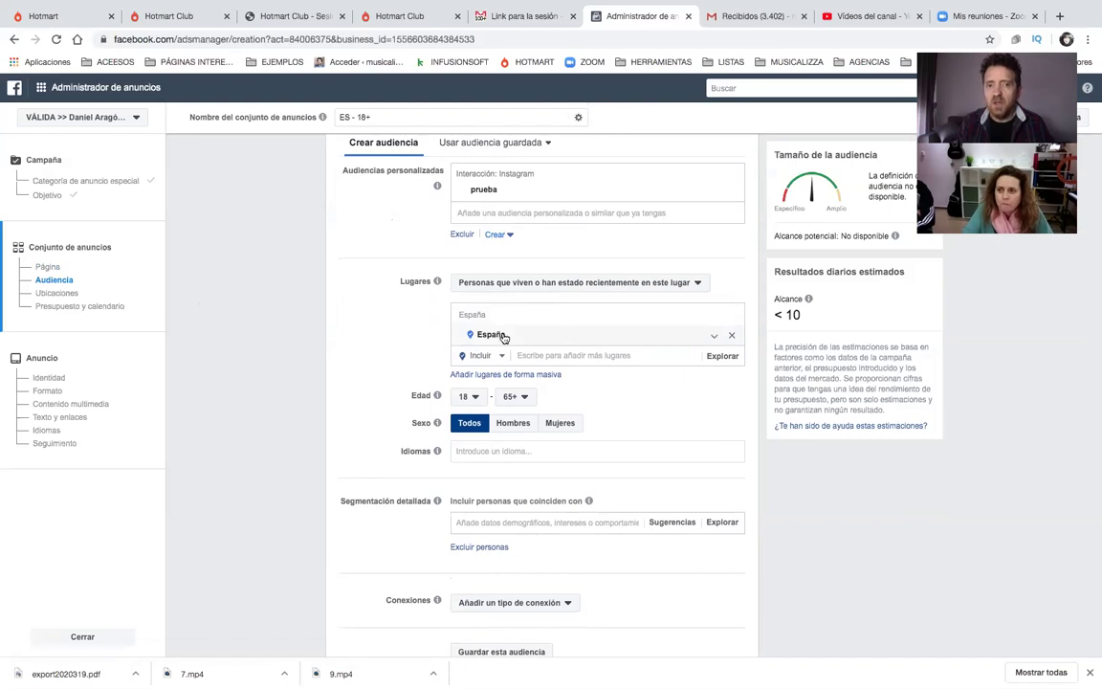
click(732, 338)
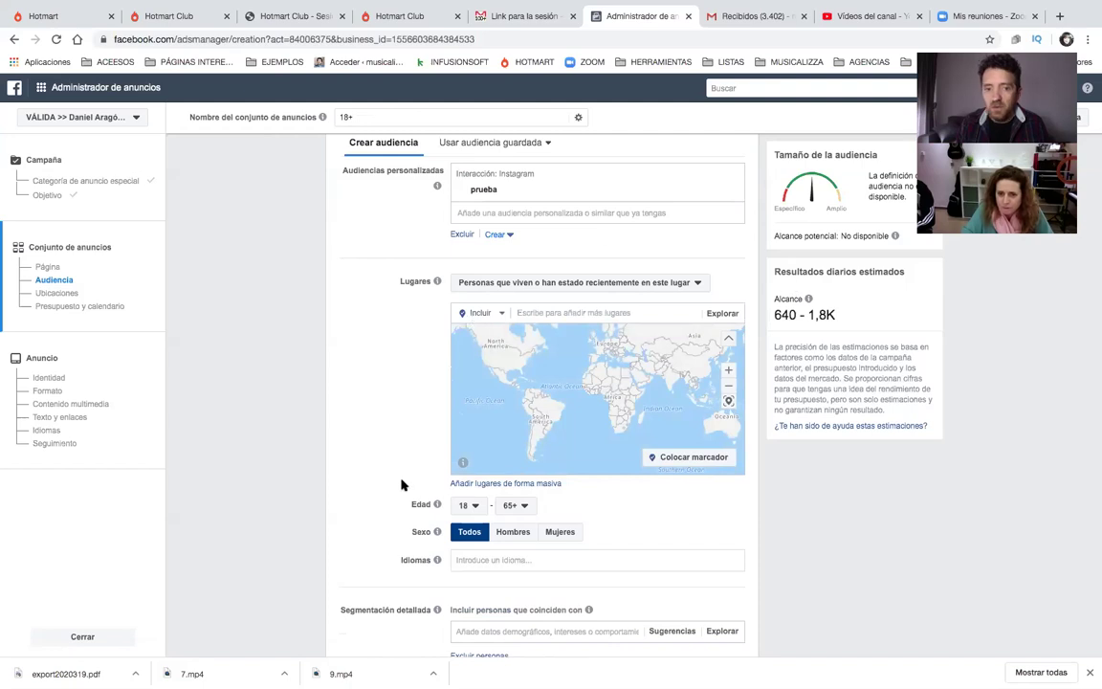
Step: Switch the ad set's placements to Ubicaciones manuales
scroll(402, 485, down, 2)
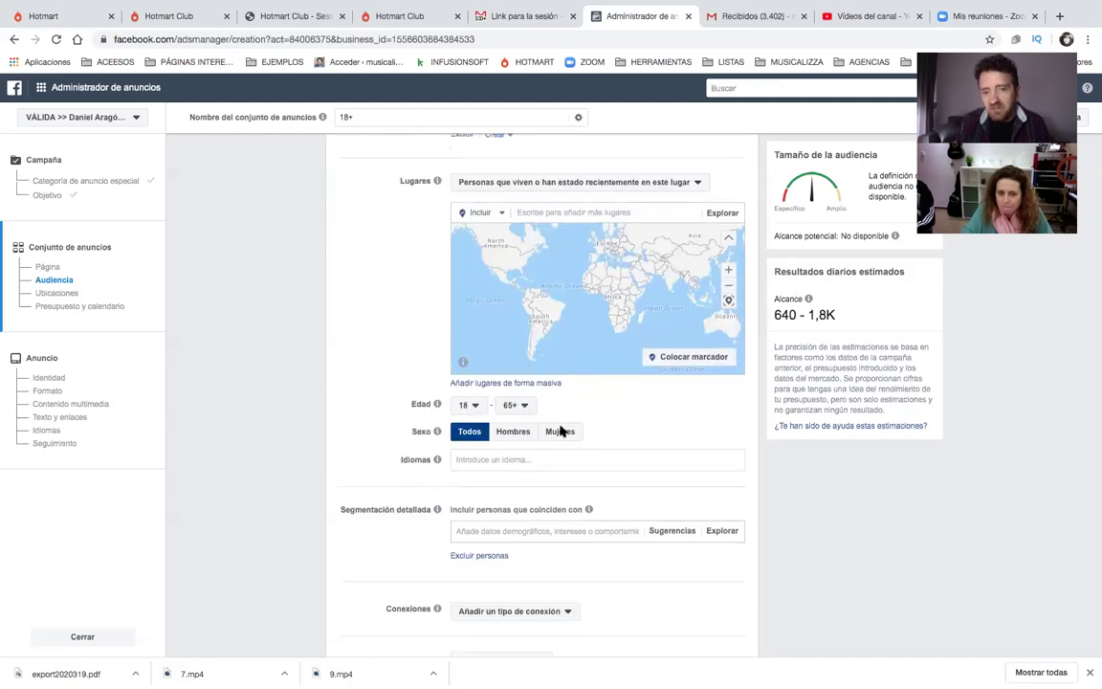
scroll(591, 441, down, 4)
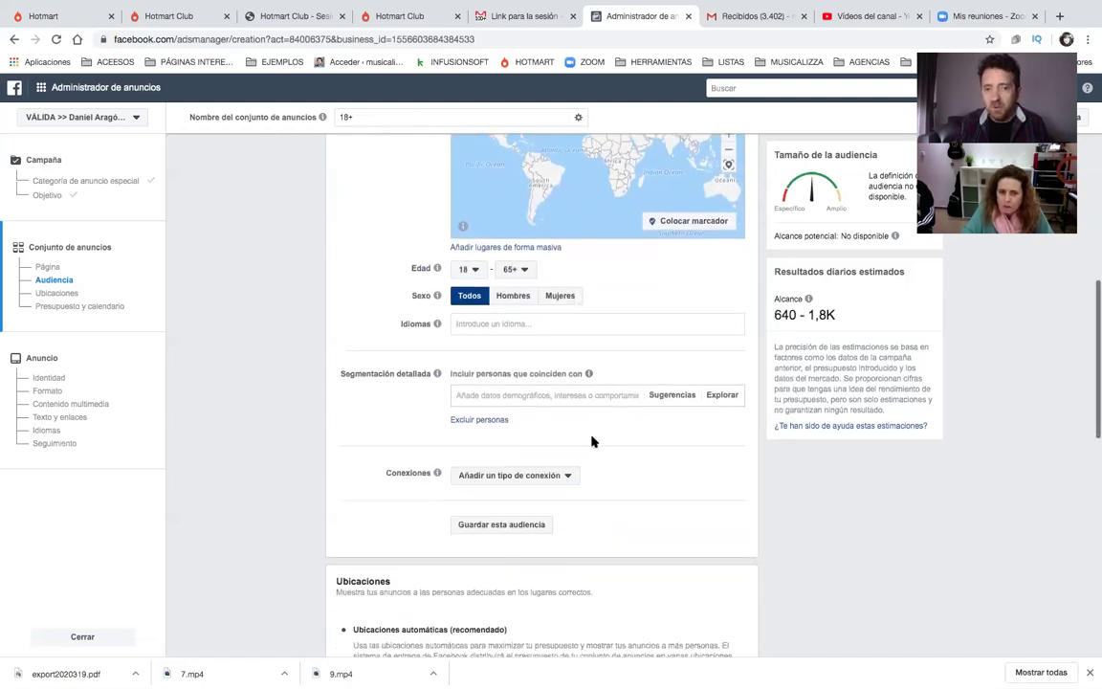
scroll(591, 438, down, 1)
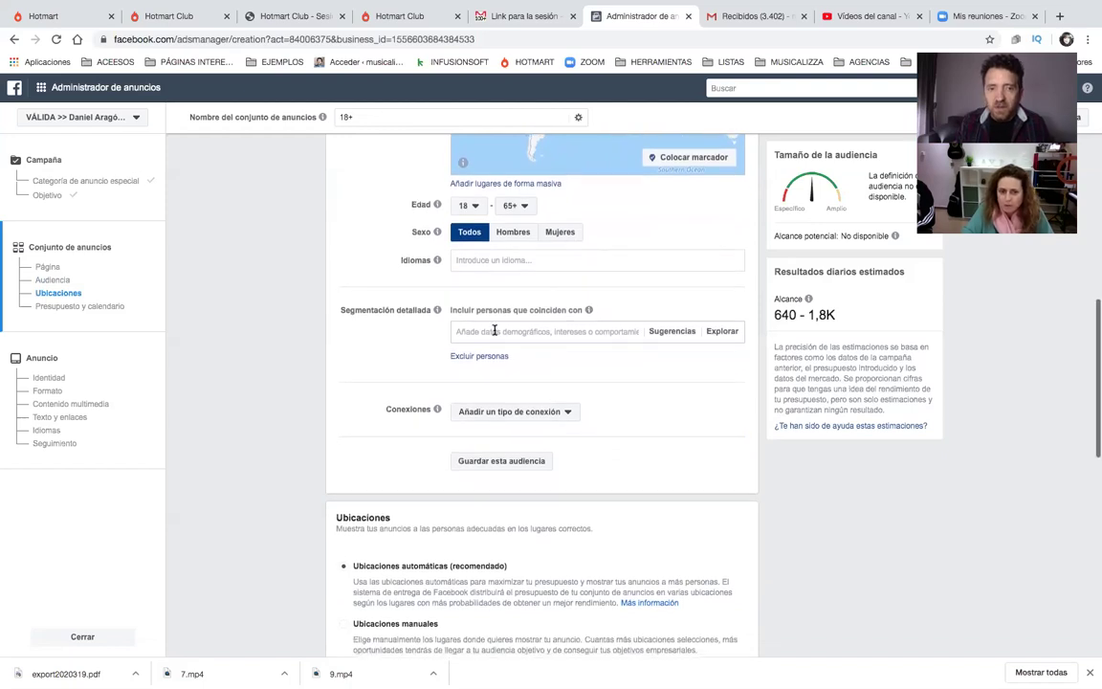
scroll(601, 395, down, 5)
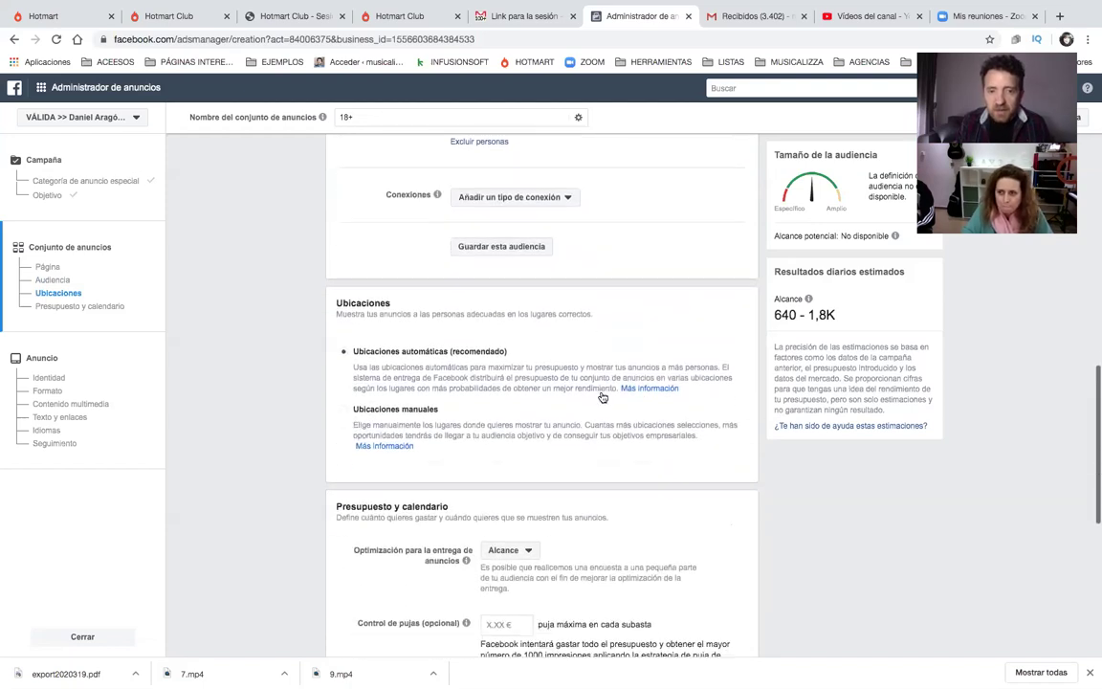
scroll(602, 395, down, 1)
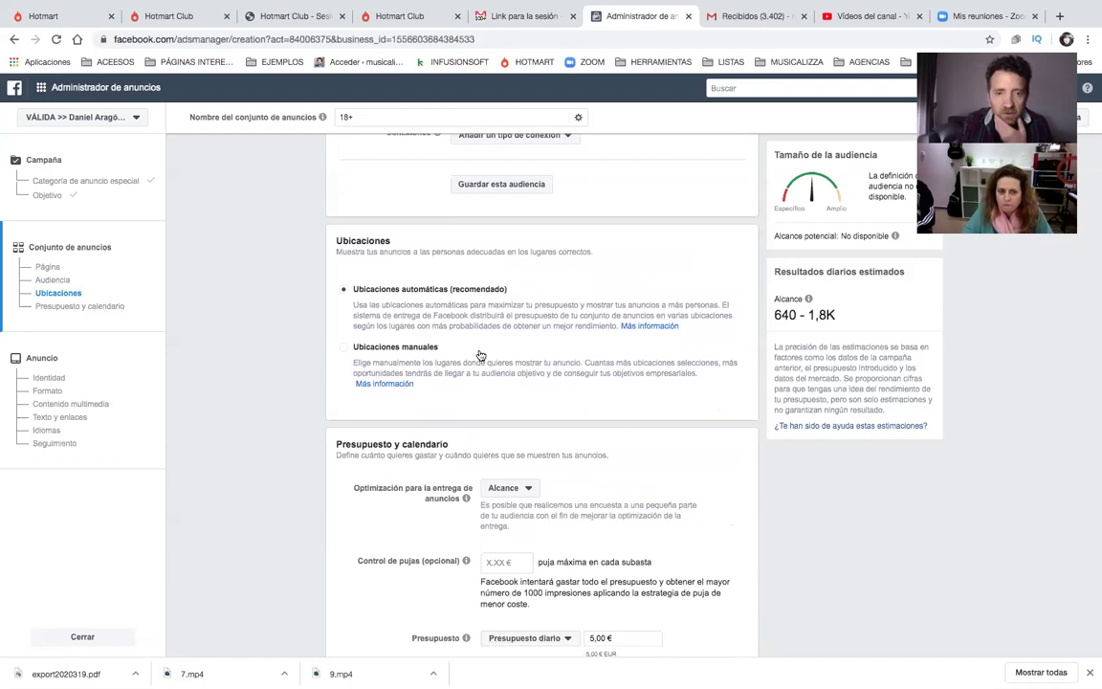
click(342, 353)
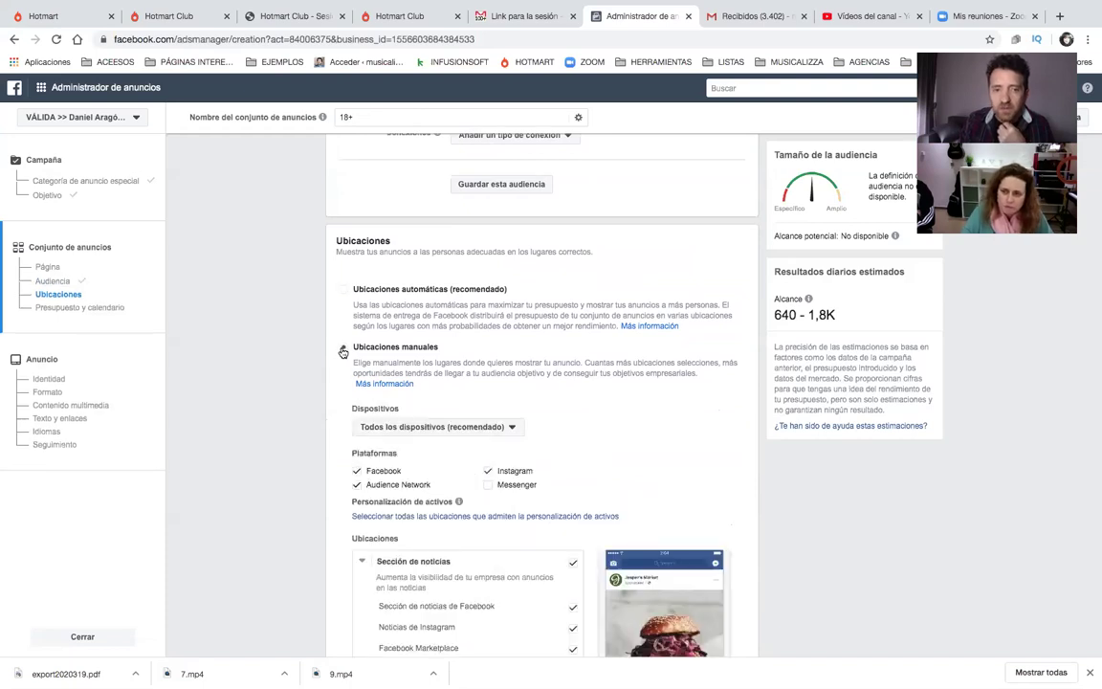
Step: Check the device options for the manual placements and deselect the Facebook and Audience Network platforms
scroll(403, 360, down, 1)
scroll(403, 361, down, 1)
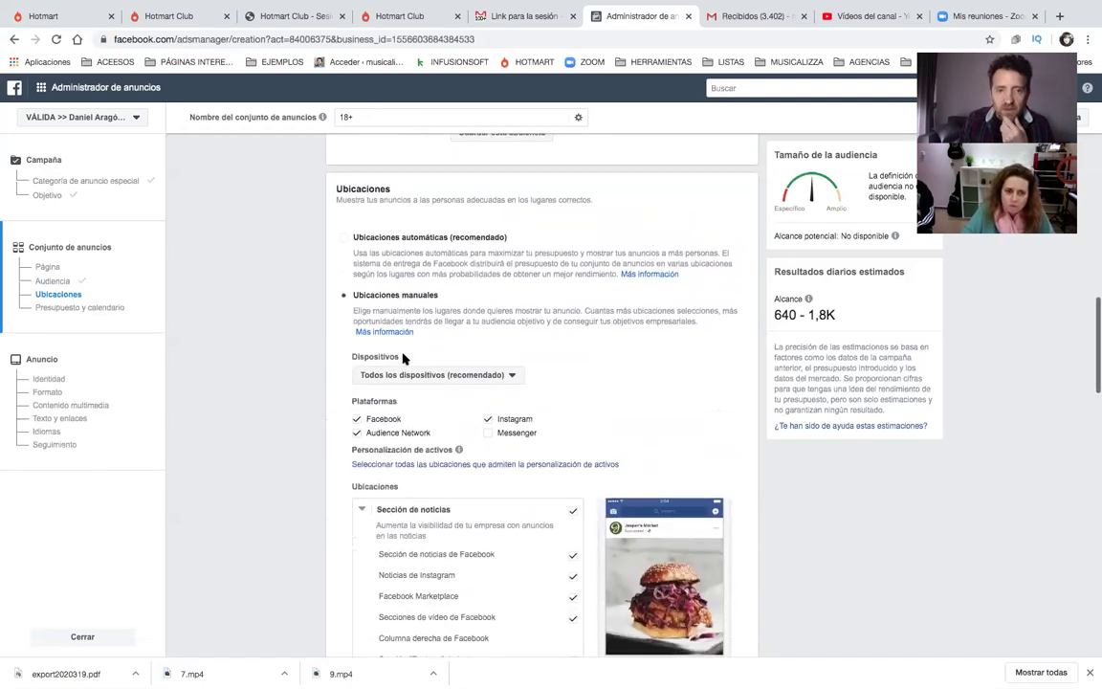
scroll(403, 359, down, 1)
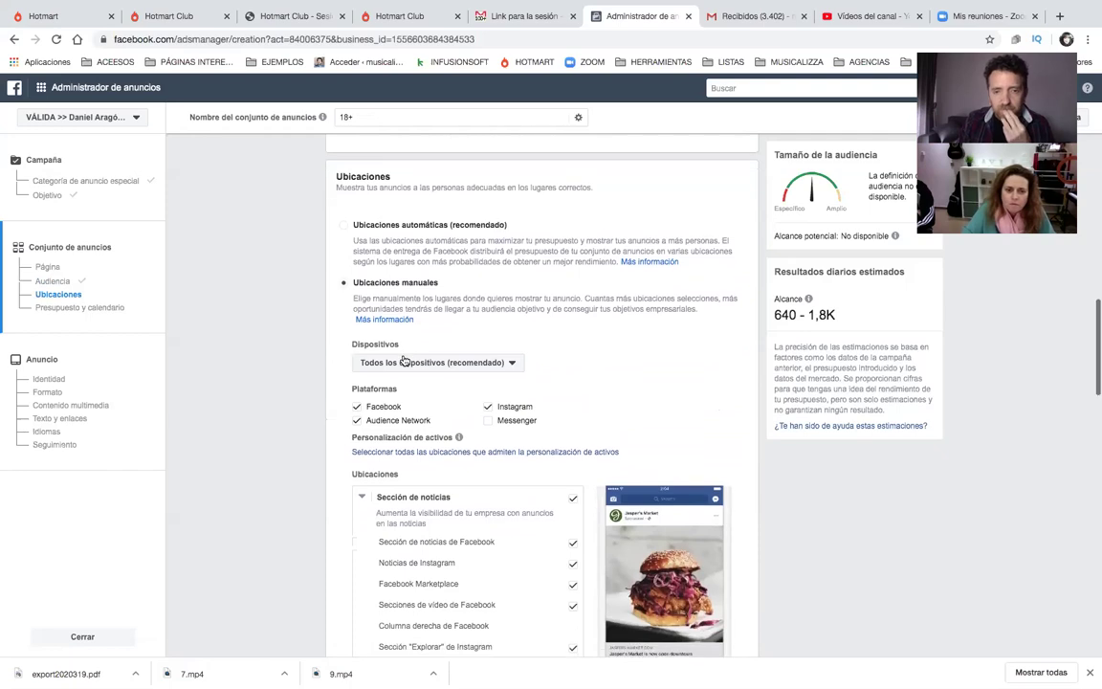
scroll(403, 361, down, 1)
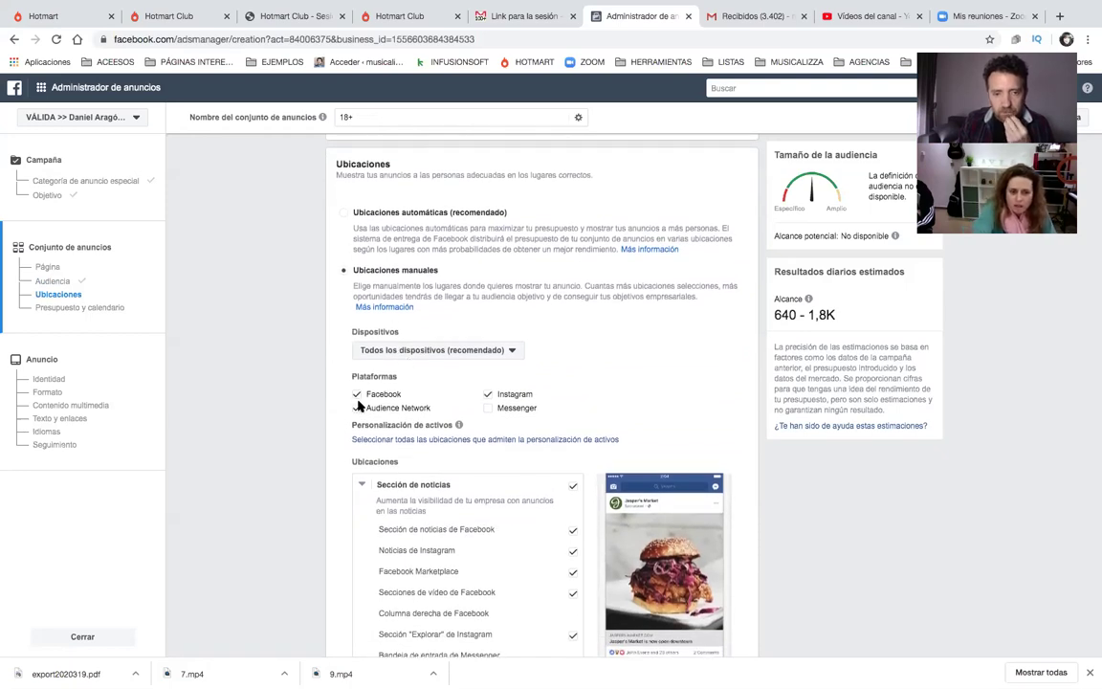
scroll(374, 386, down, 5)
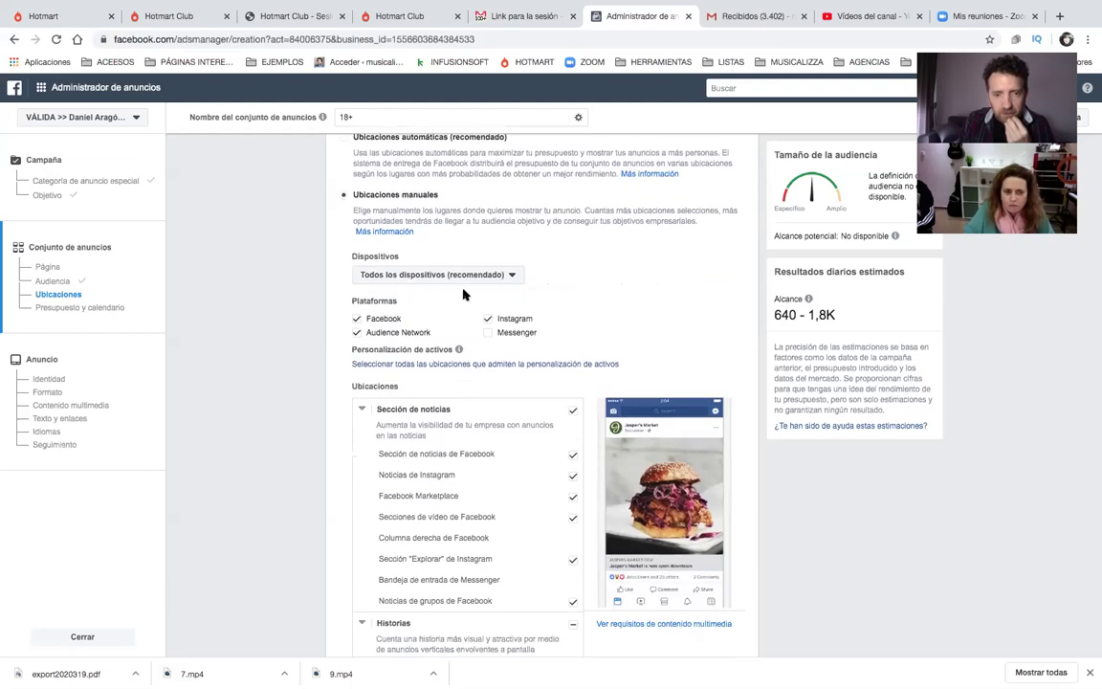
click(480, 277)
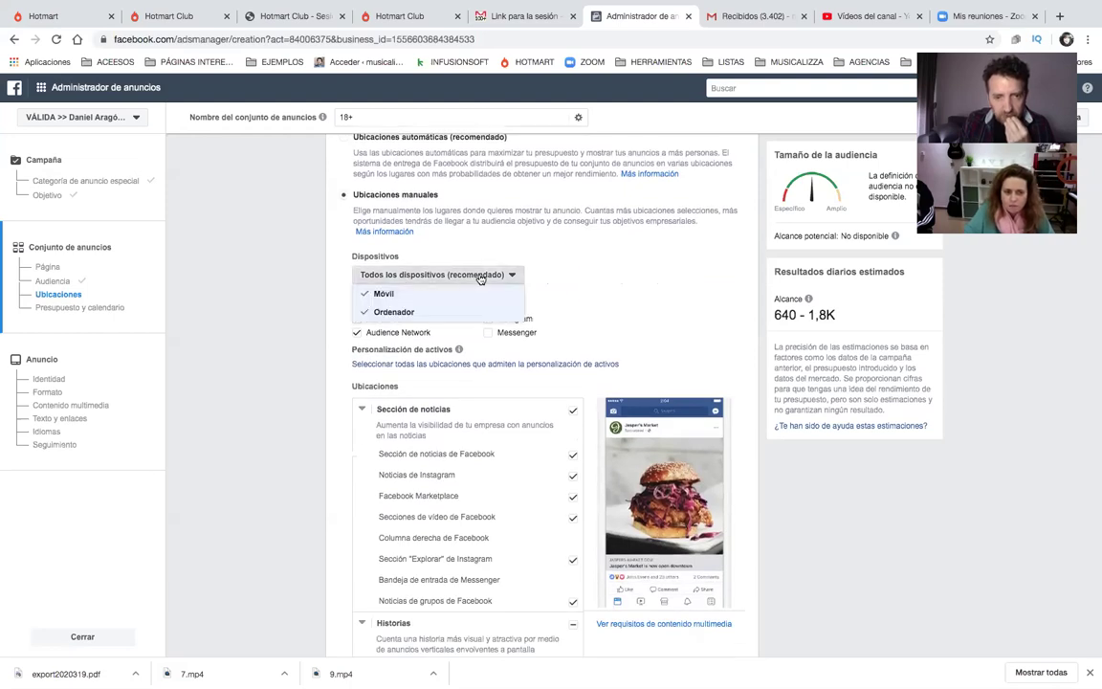
click(483, 276)
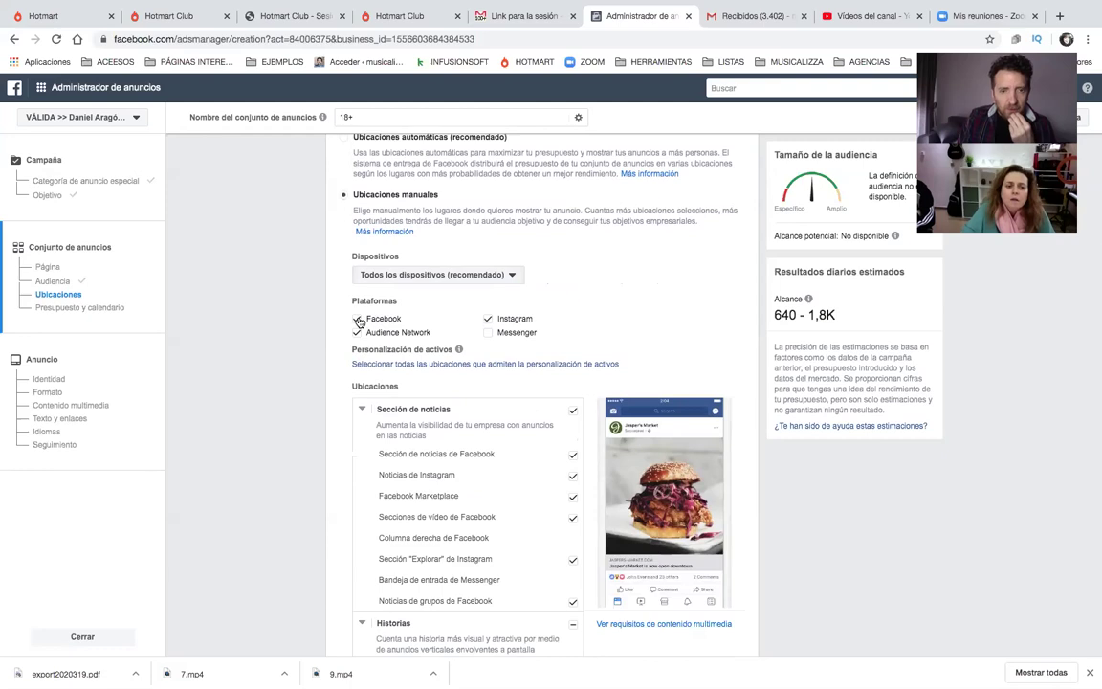
click(359, 322)
click(358, 334)
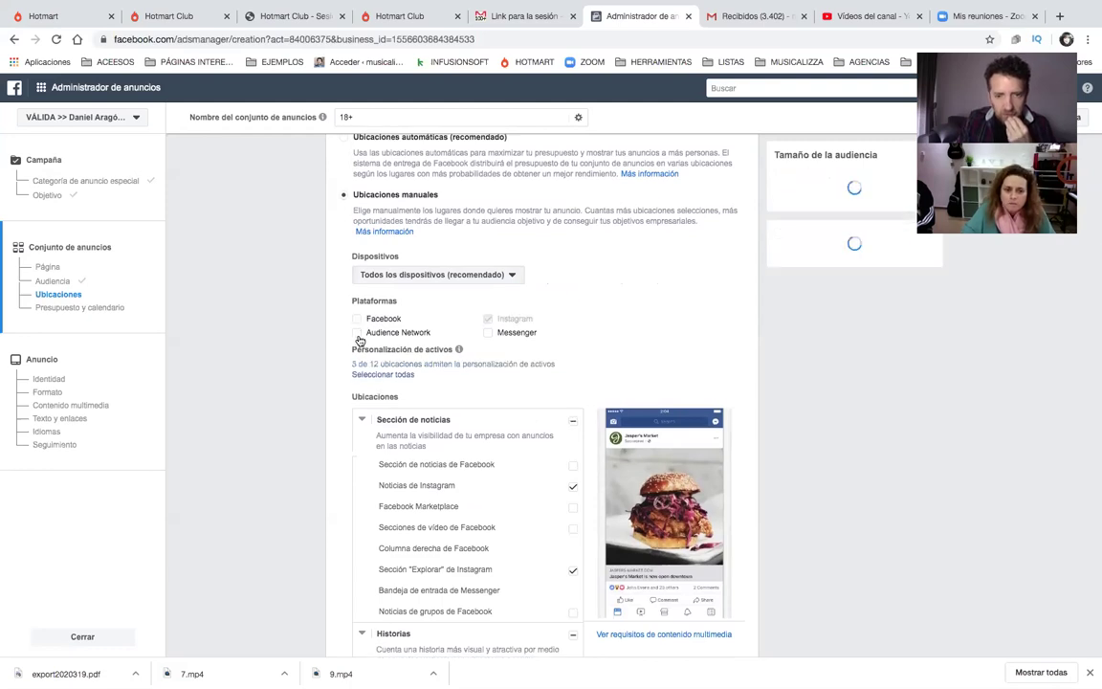
Step: Review the remaining Instagram placements, and add and remove Messenger as a platform
scroll(590, 344, down, 3)
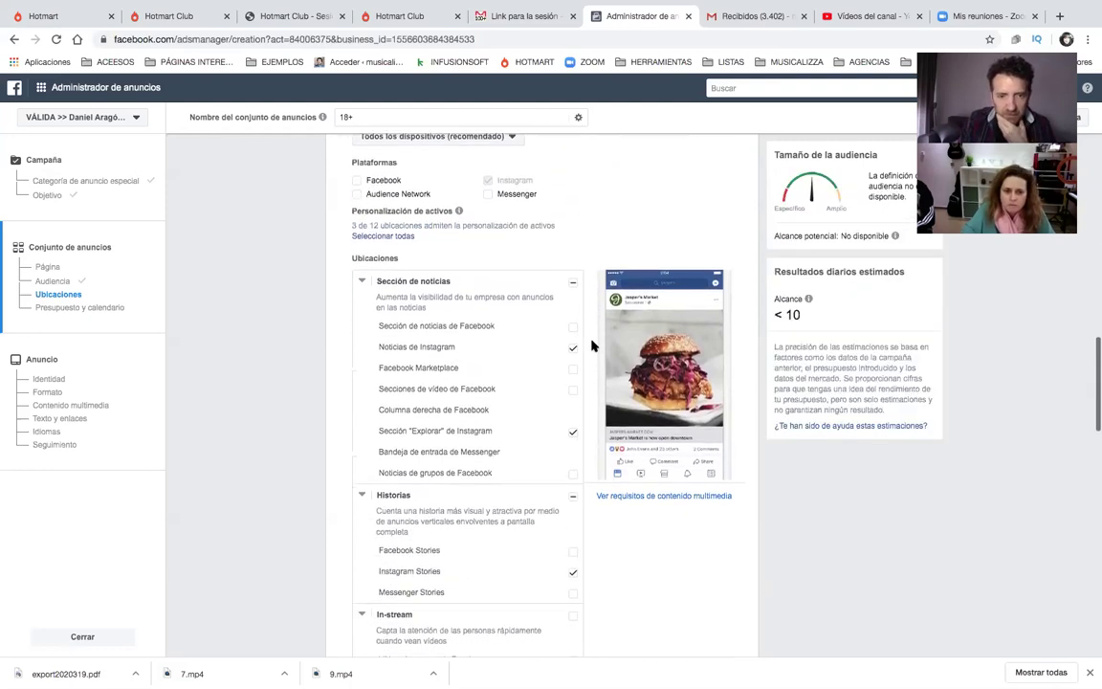
scroll(546, 432, down, 3)
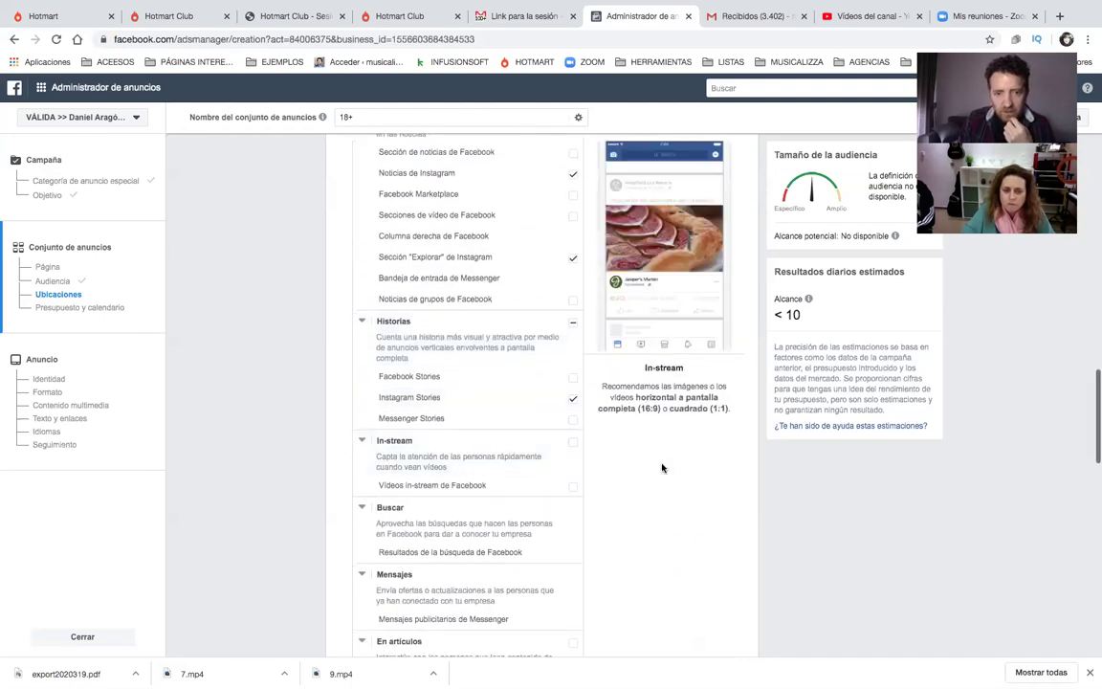
scroll(661, 468, down, 5)
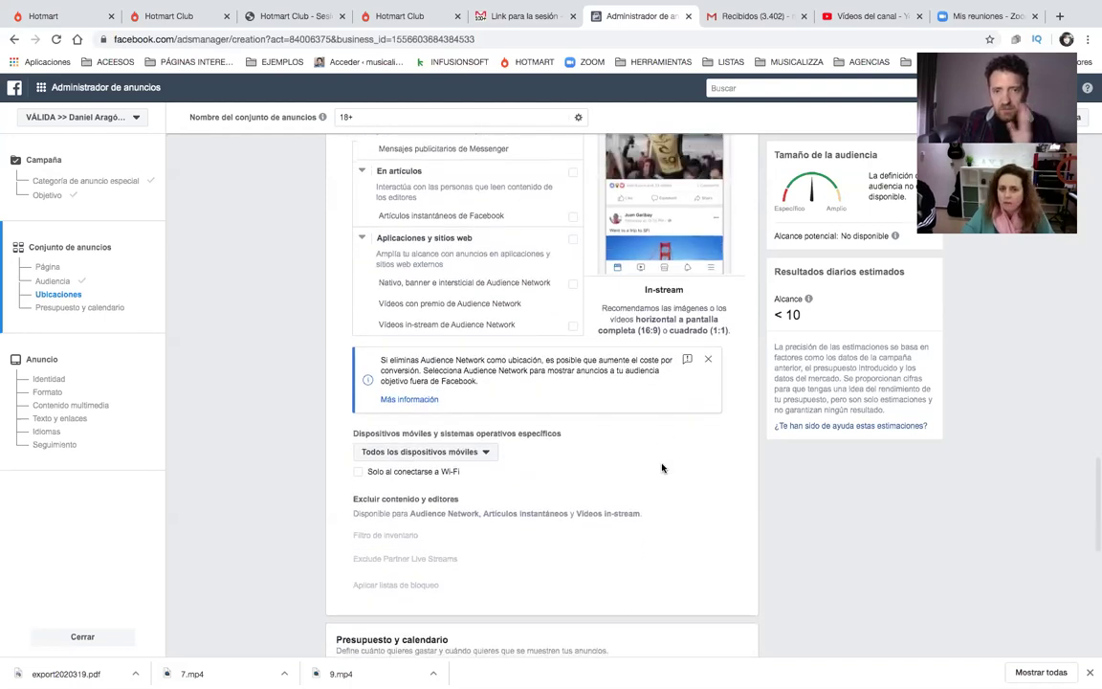
scroll(661, 468, up, 5)
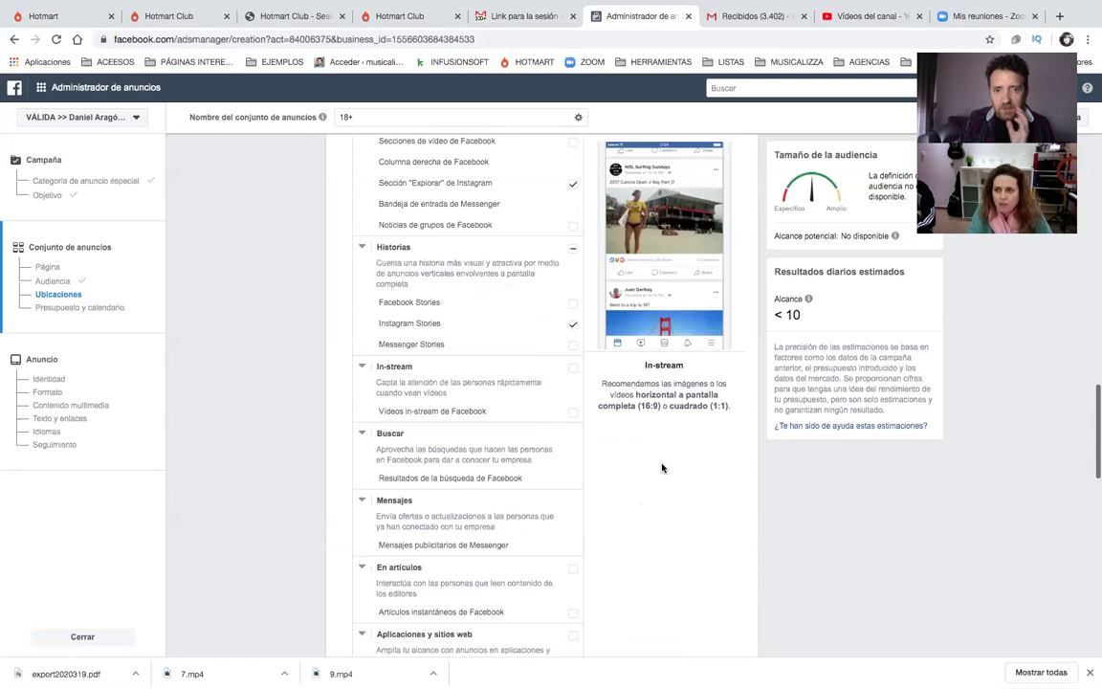
scroll(661, 467, up, 5)
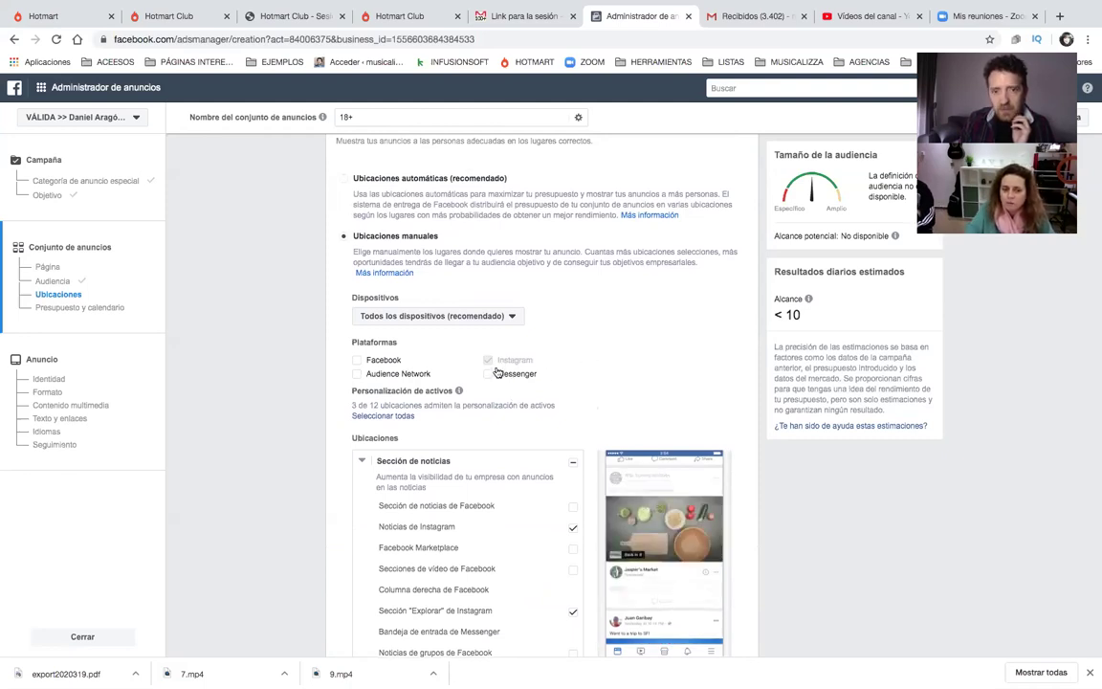
click(488, 374)
click(487, 362)
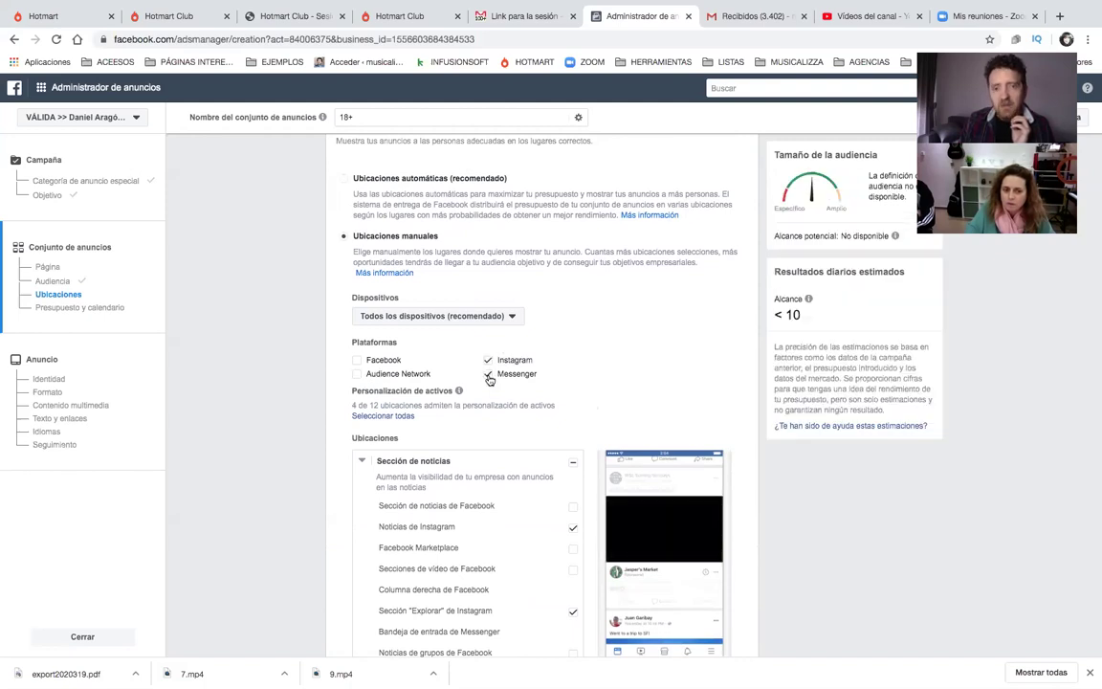
click(488, 374)
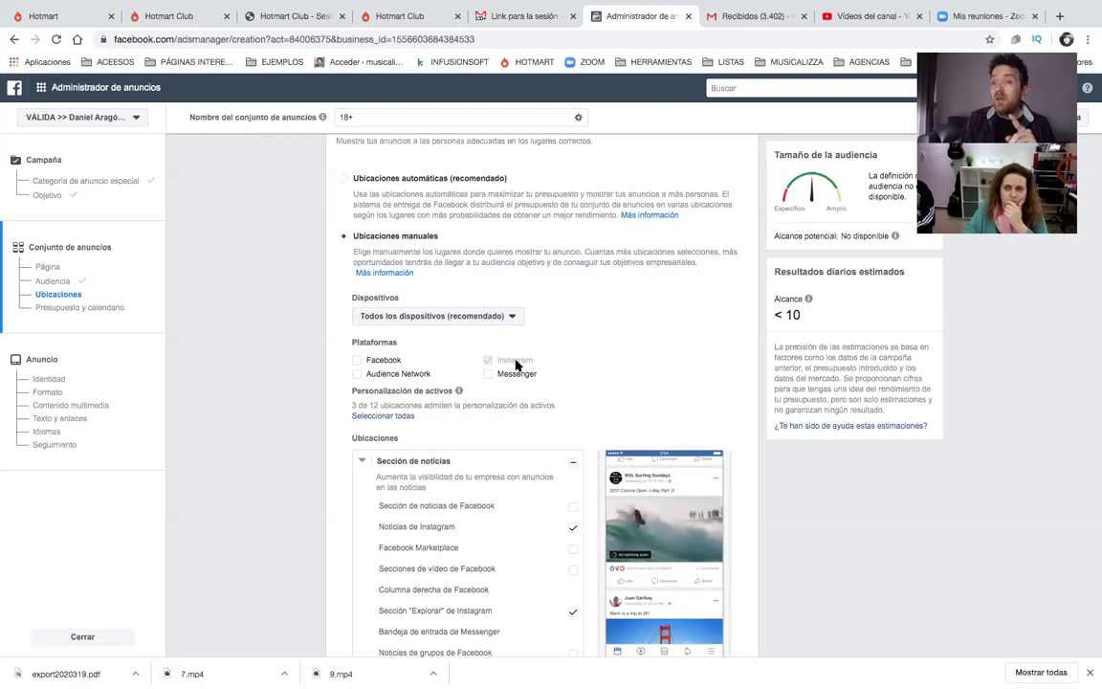
Step: Include the Facebook platform again and review the ad set's Presupuesto y calendario settings
click(356, 361)
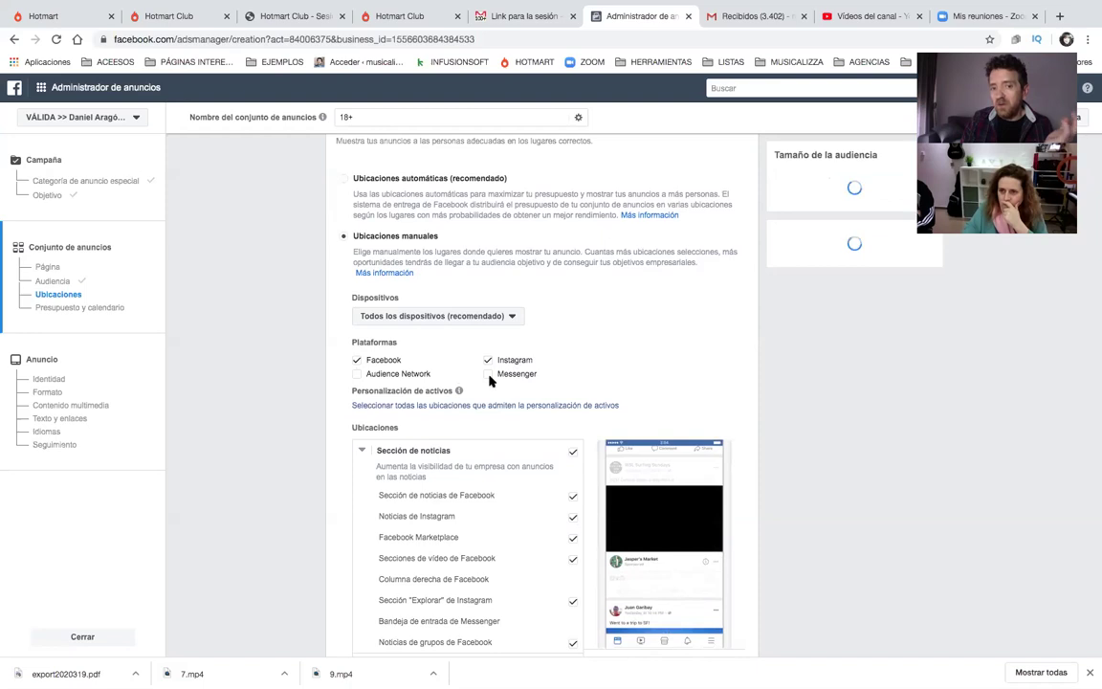
scroll(548, 387, down, 5)
scroll(547, 389, down, 6)
scroll(709, 518, down, 3)
scroll(709, 517, down, 2)
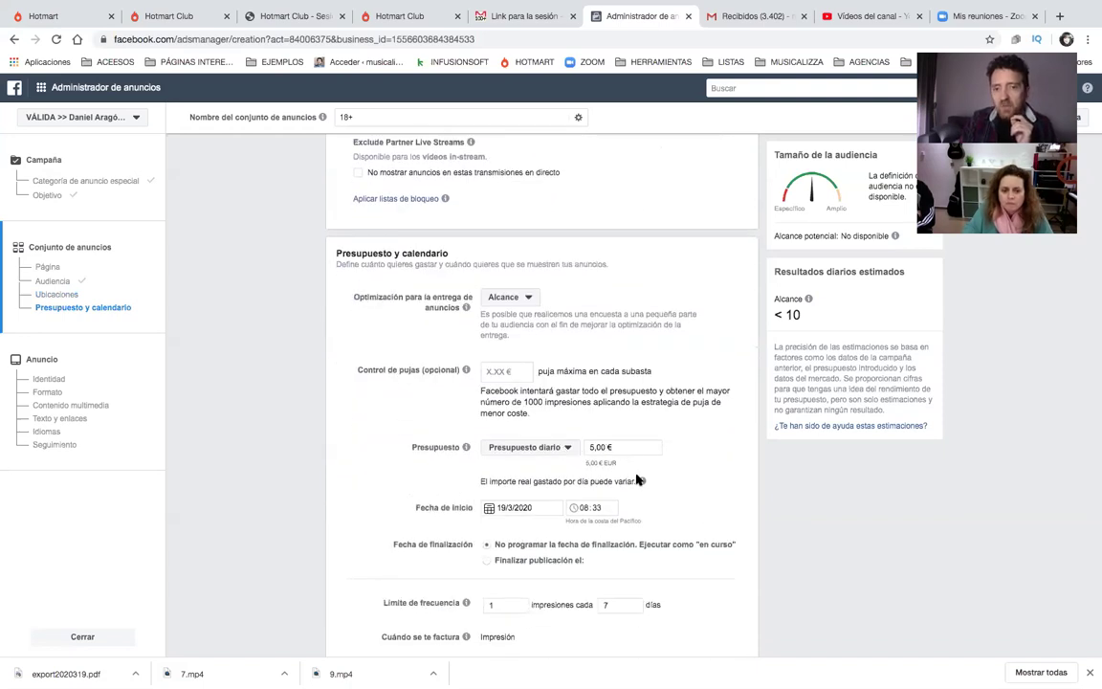
scroll(637, 479, down, 1)
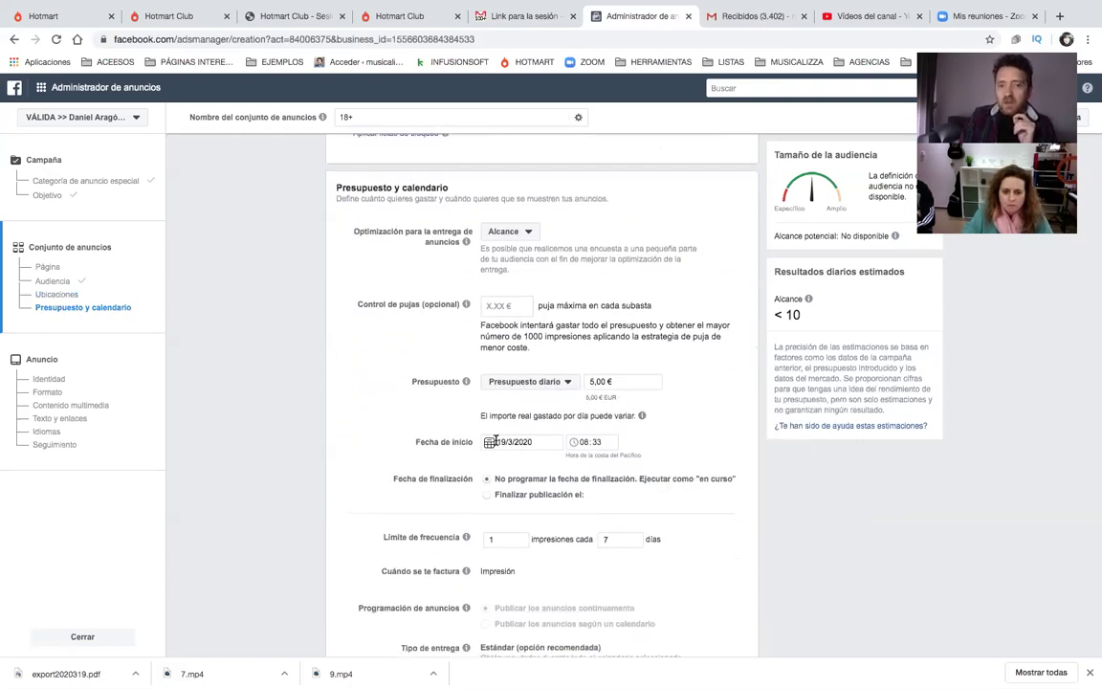
Step: Set the ad set's frequency limit to 2 impressions every 3 days and continue to the ad setup
scroll(667, 437, down, 1)
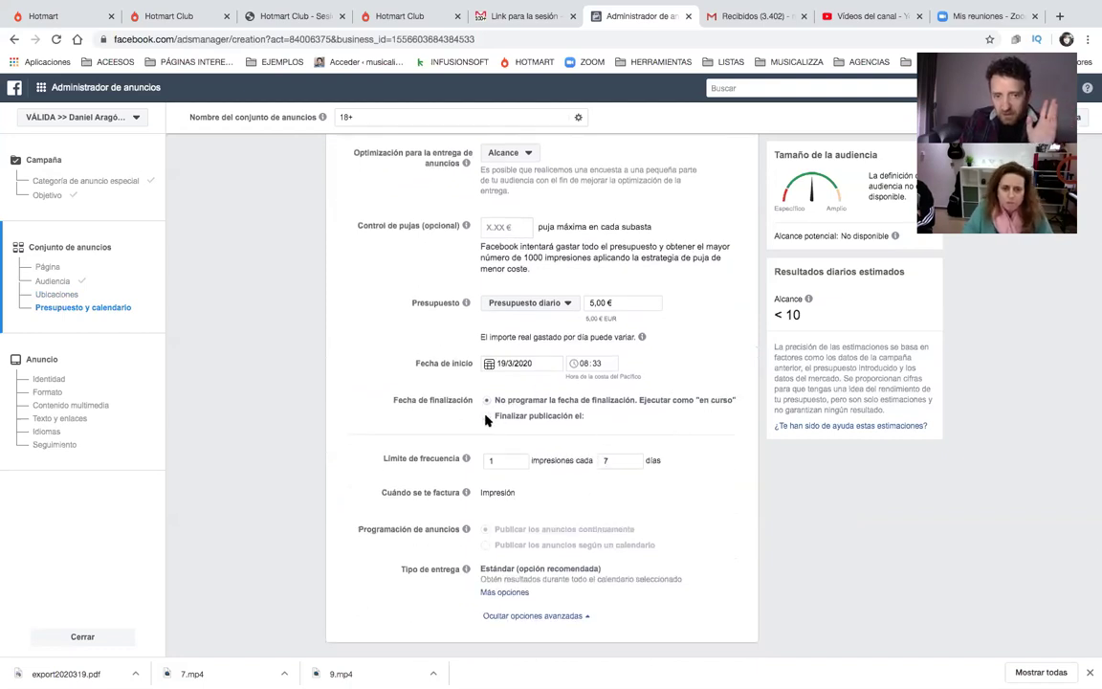
click(632, 464)
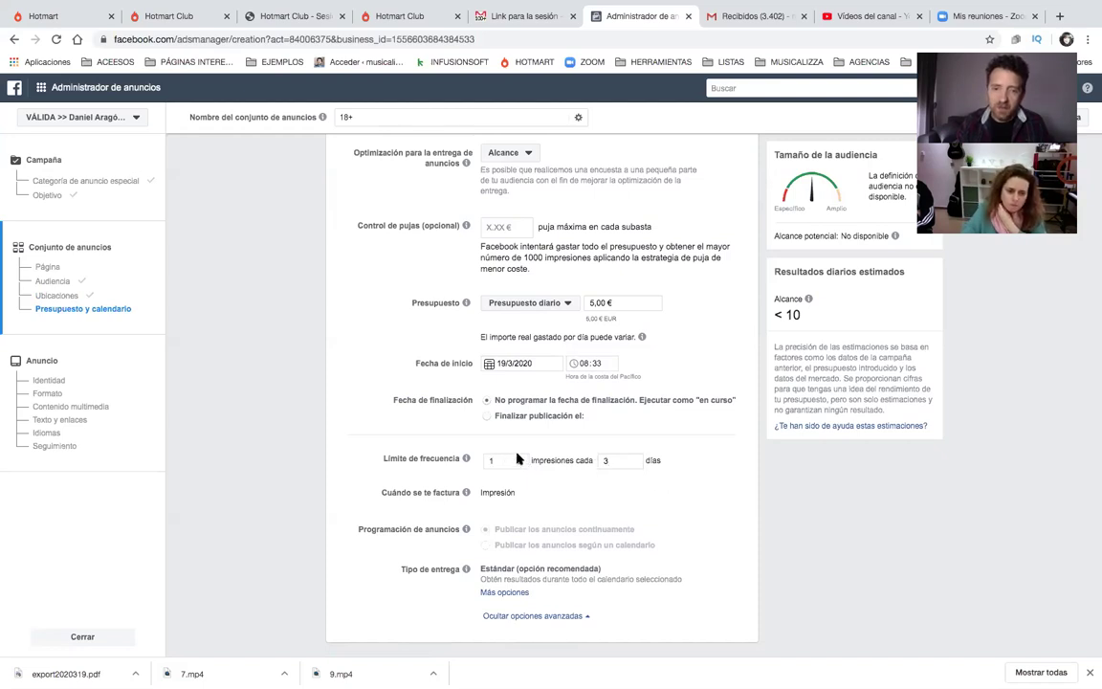
click(517, 457)
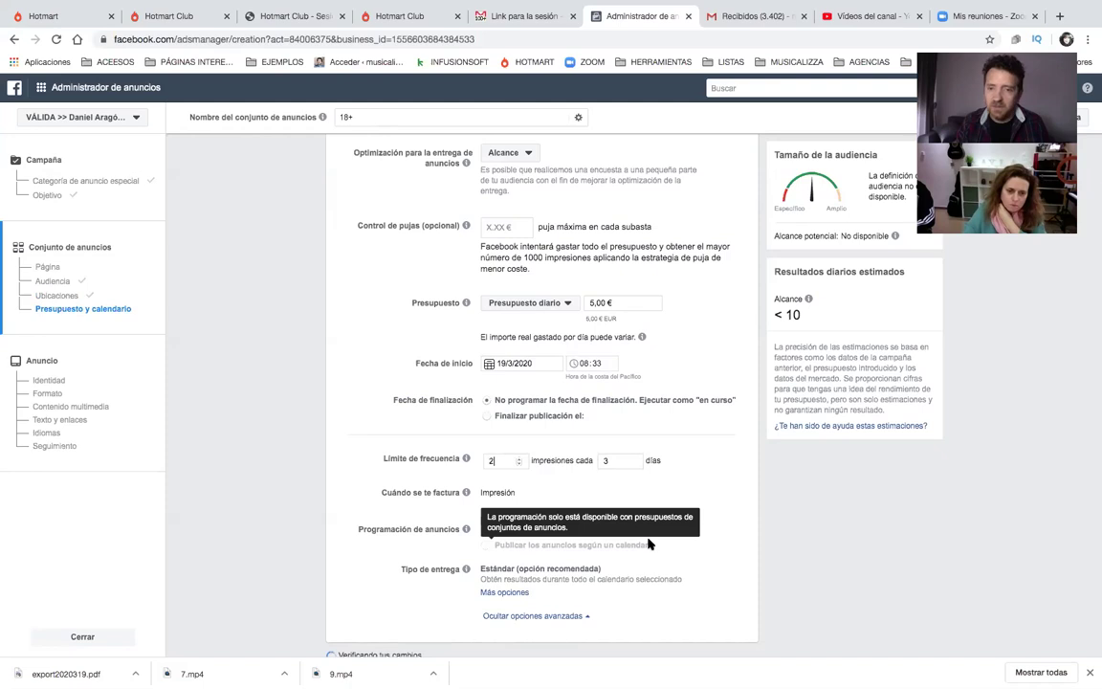
scroll(709, 490, down, 1)
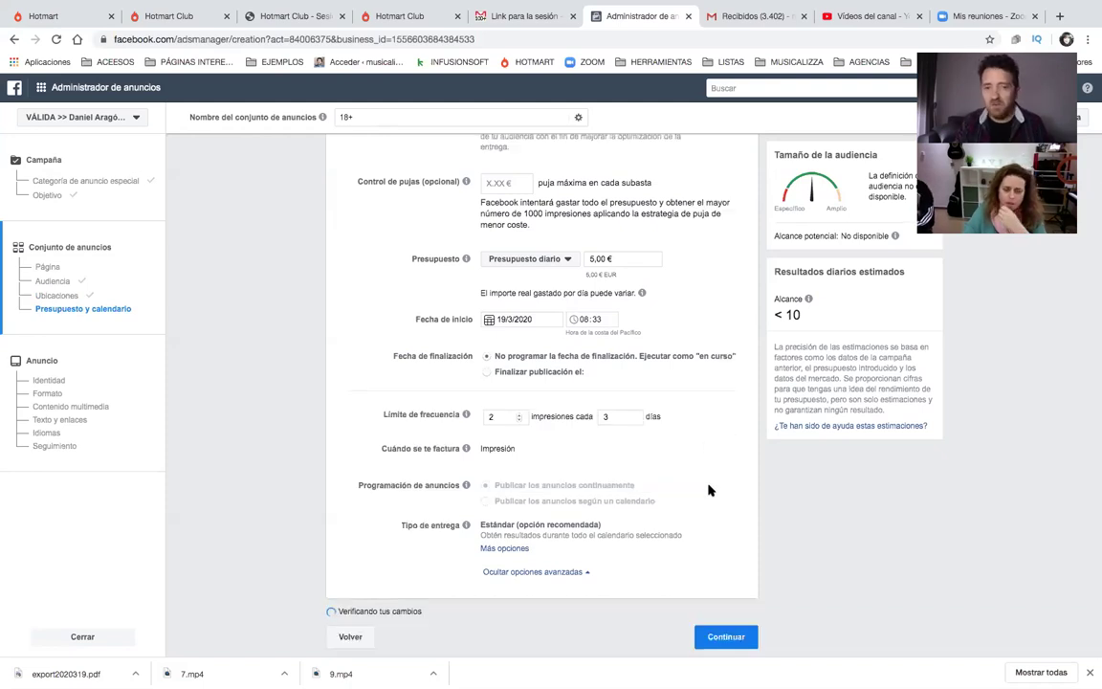
click(726, 637)
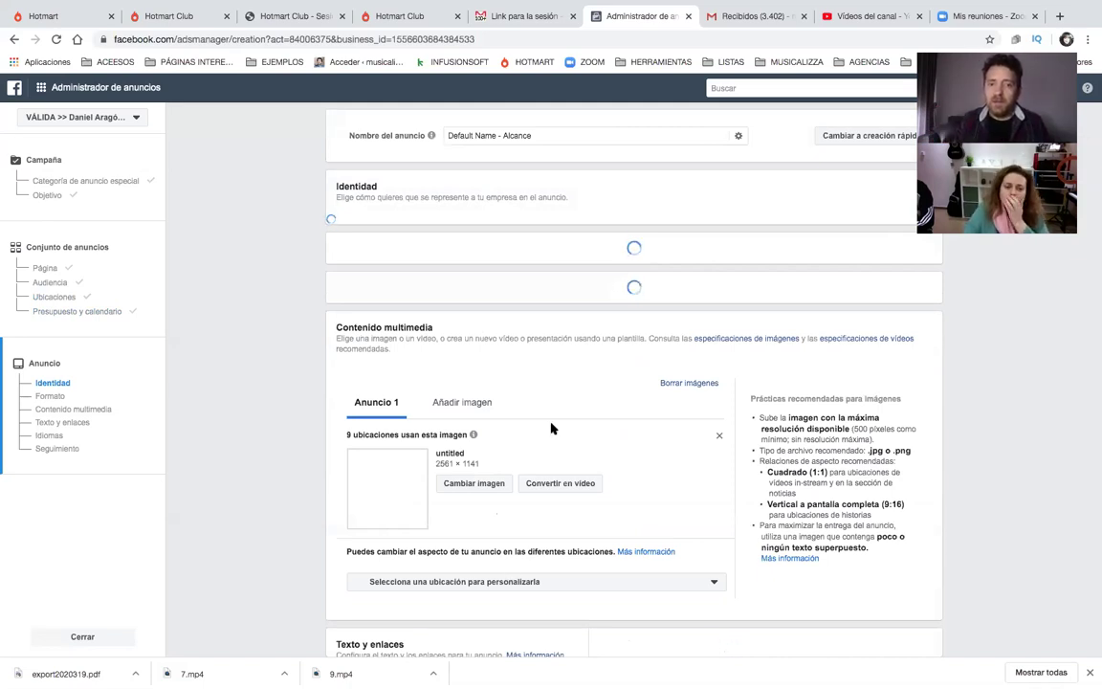
Step: Remove the preloaded image from the ad's Contenido multimedia and review the Texto y enlaces section
scroll(516, 408, down, 2)
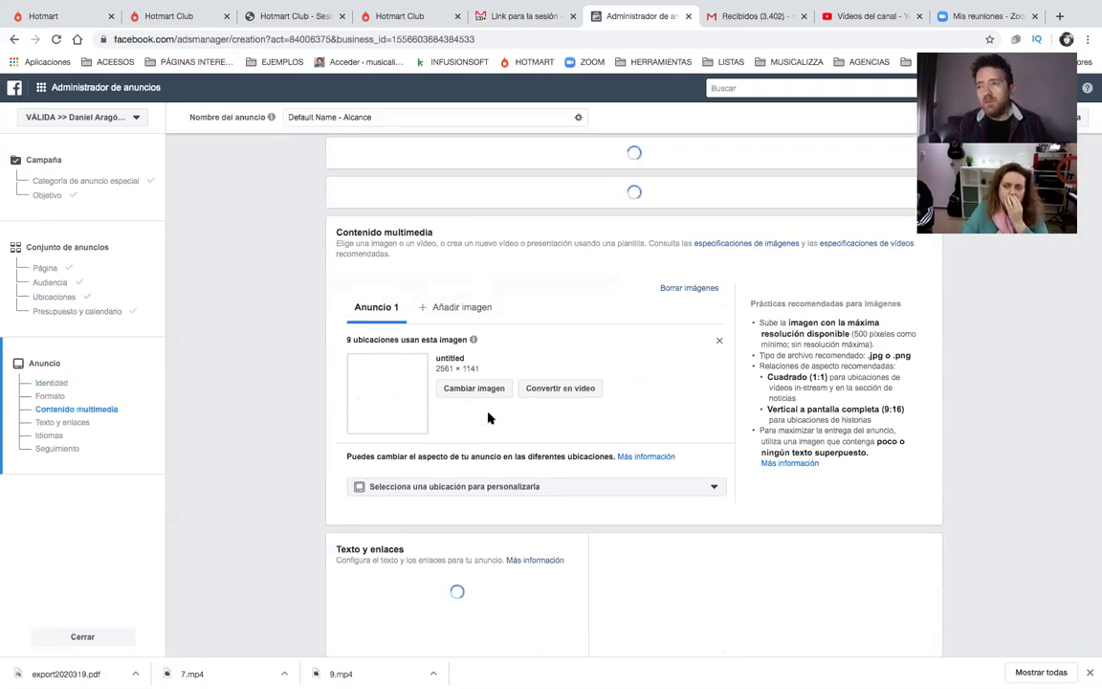
scroll(487, 417, down, 3)
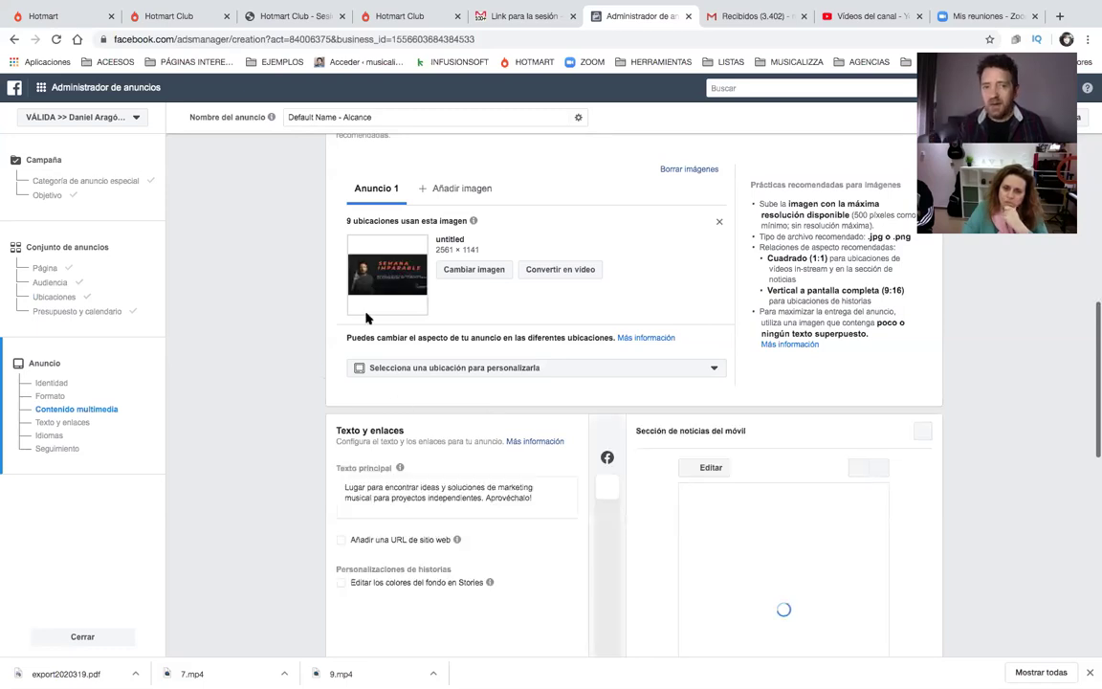
scroll(290, 348, down, 1)
scroll(291, 348, up, 1)
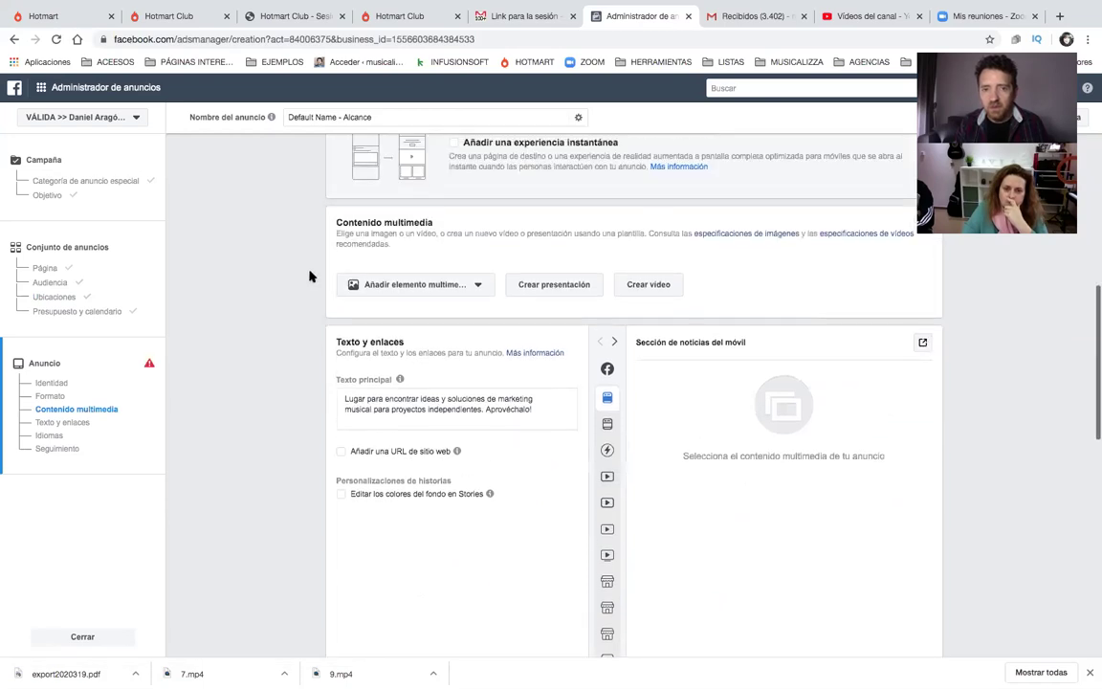
scroll(309, 276, up, 2)
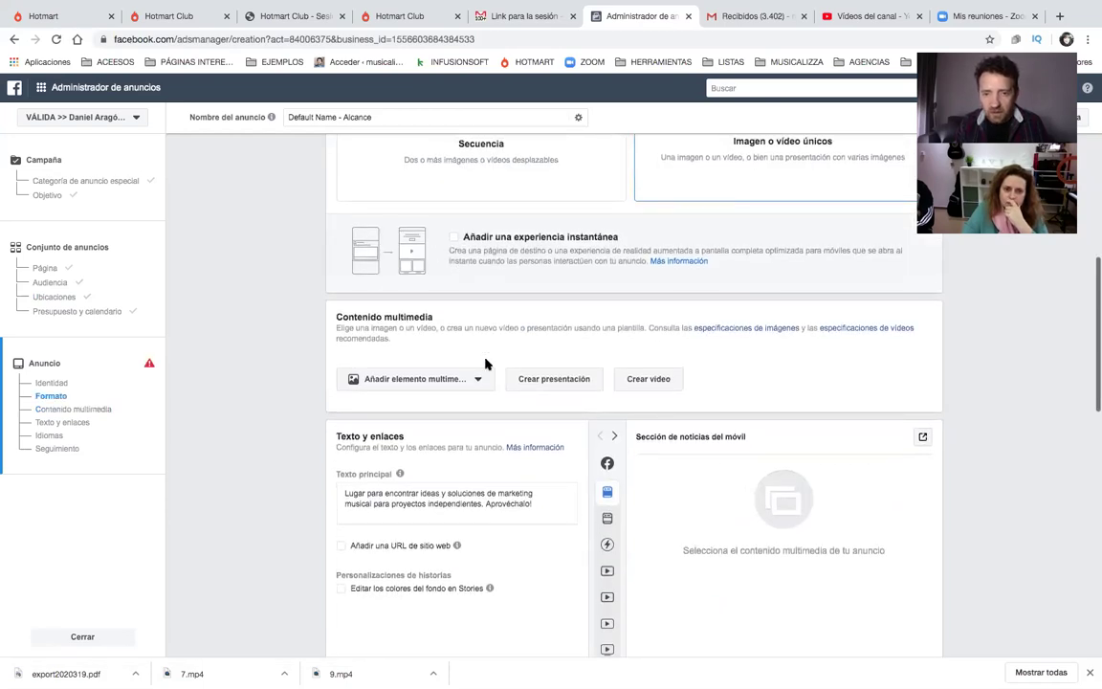
scroll(457, 381, down, 3)
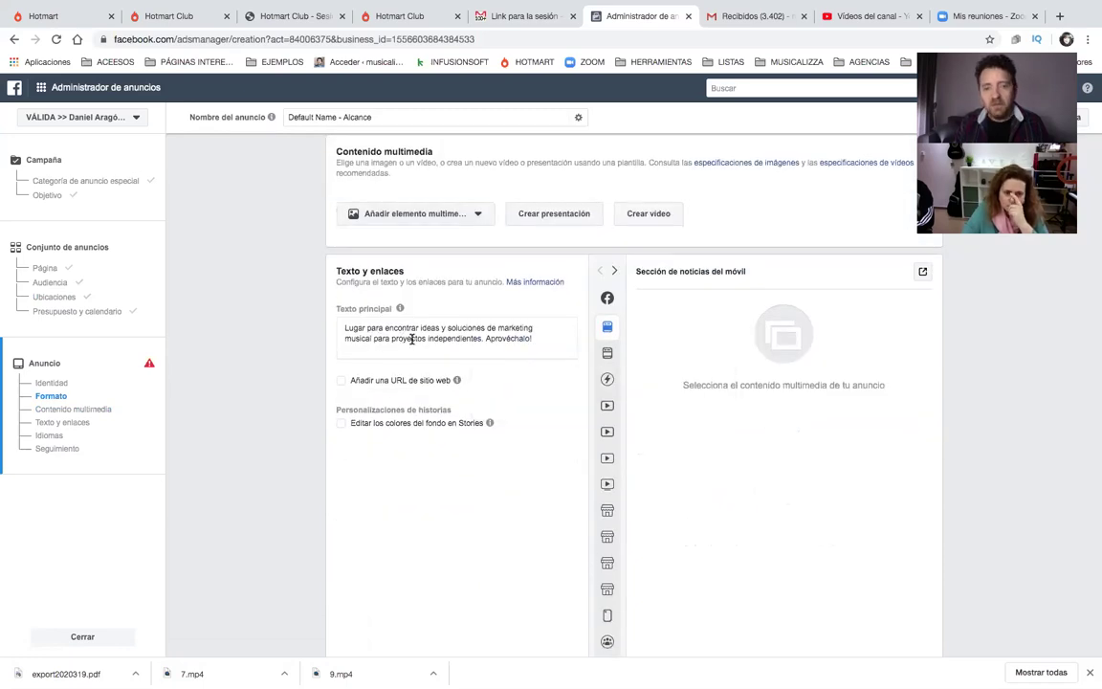
scroll(411, 339, down, 1)
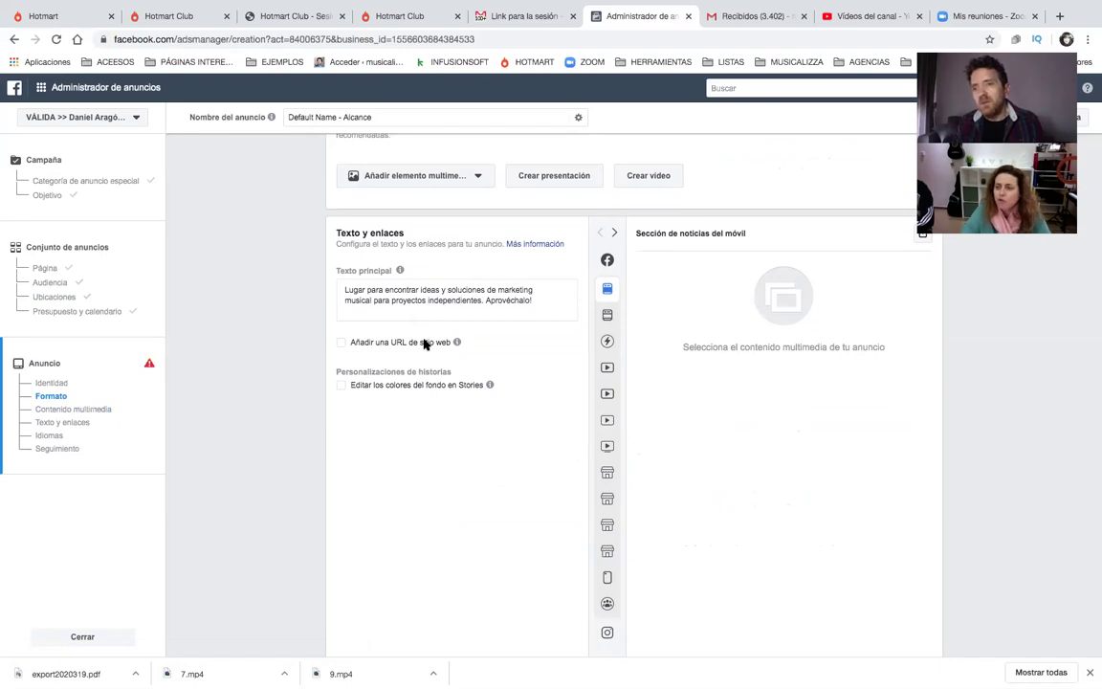
Step: Enable Añadir una URL de sitio web for the ad and review the title, description, URL and visible link fields
click(340, 346)
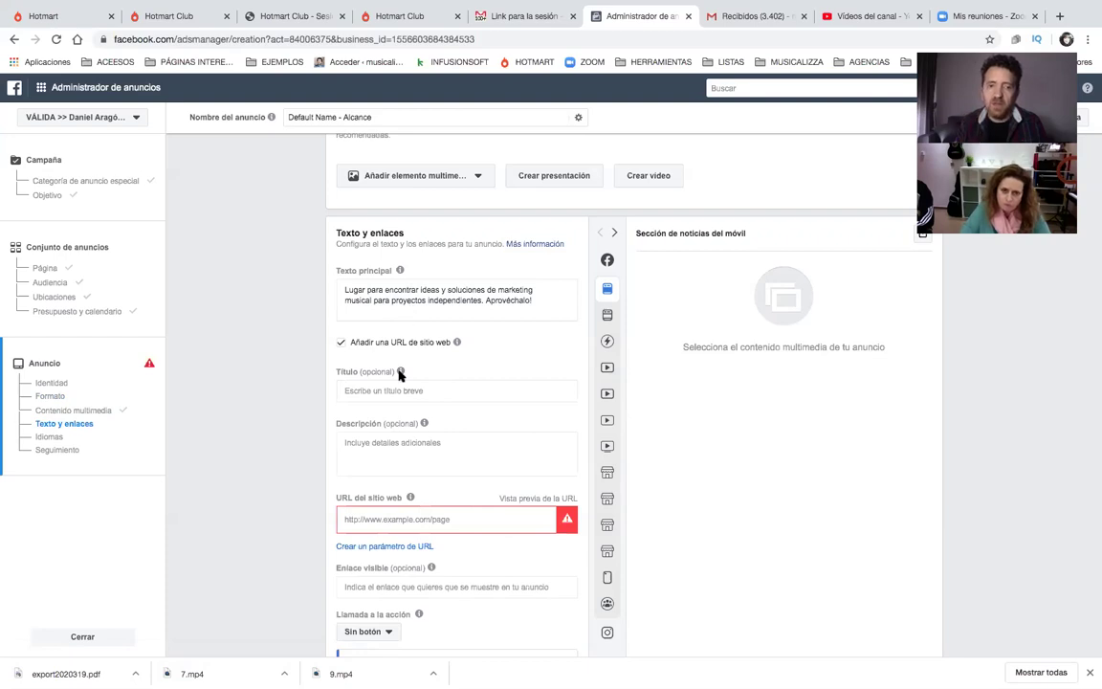
scroll(396, 388, down, 2)
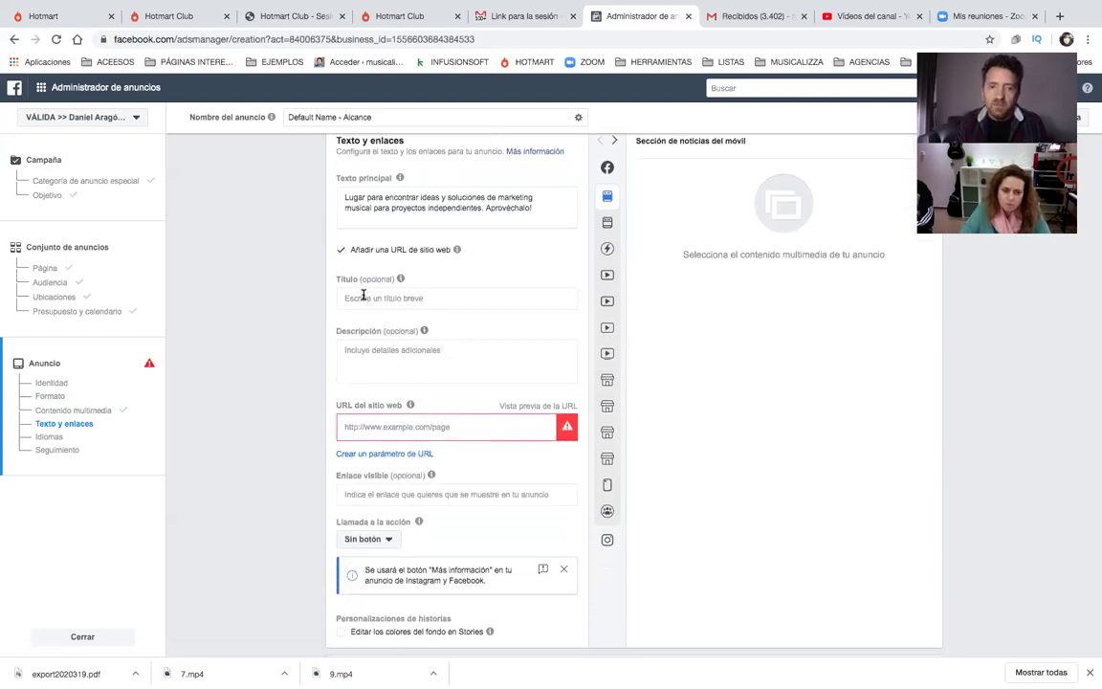
scroll(400, 366, down, 3)
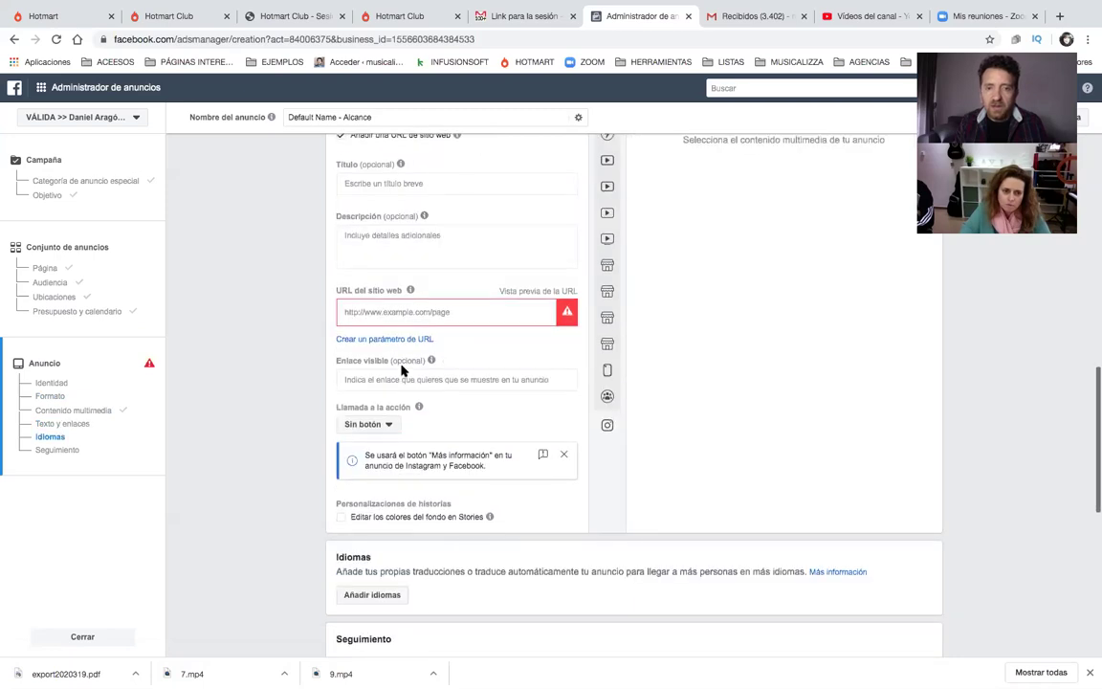
scroll(400, 368, down, 1)
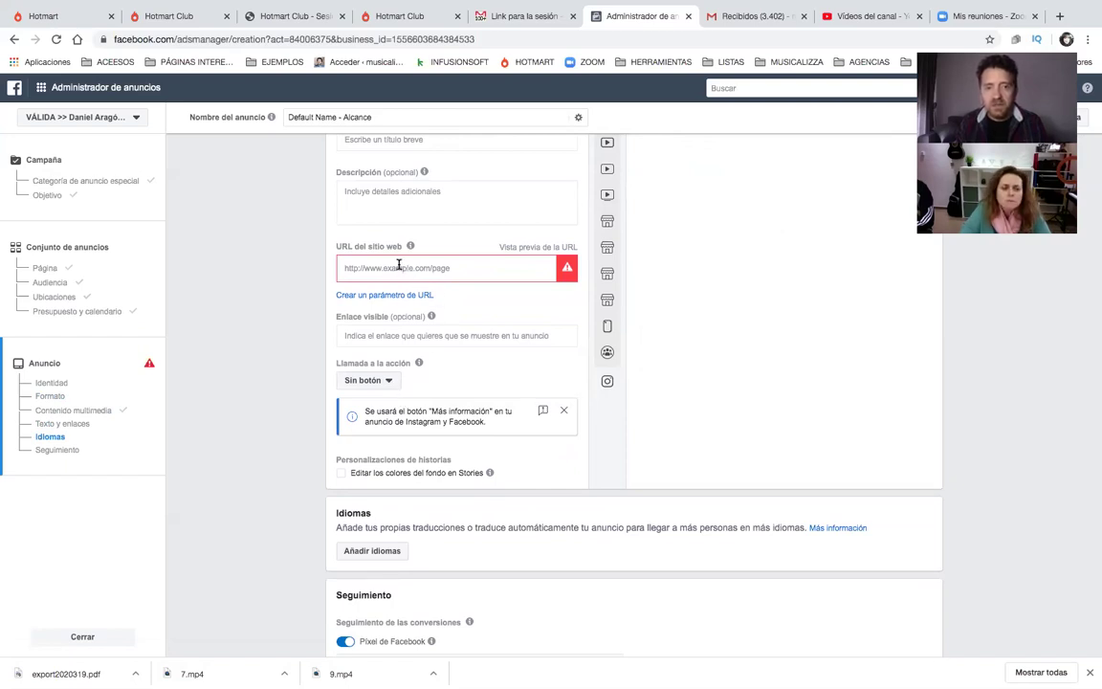
Step: Examine the available Llamada a la acción options and the ad's text, media and Formato settings
click(386, 381)
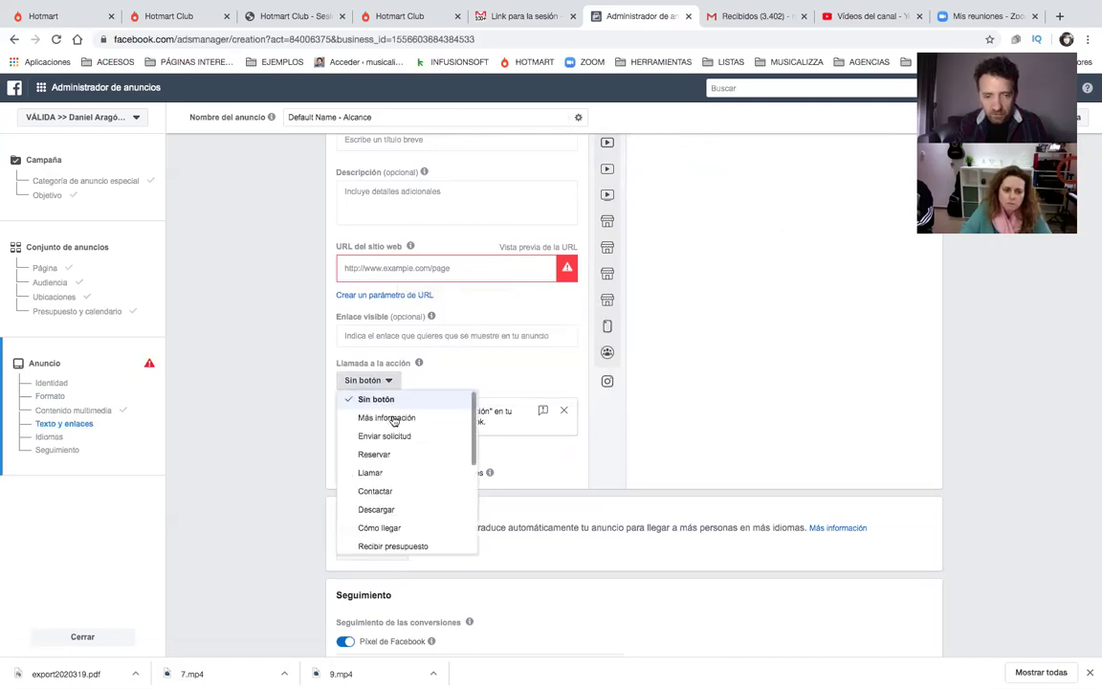
scroll(384, 519, down, 3)
scroll(383, 520, down, 5)
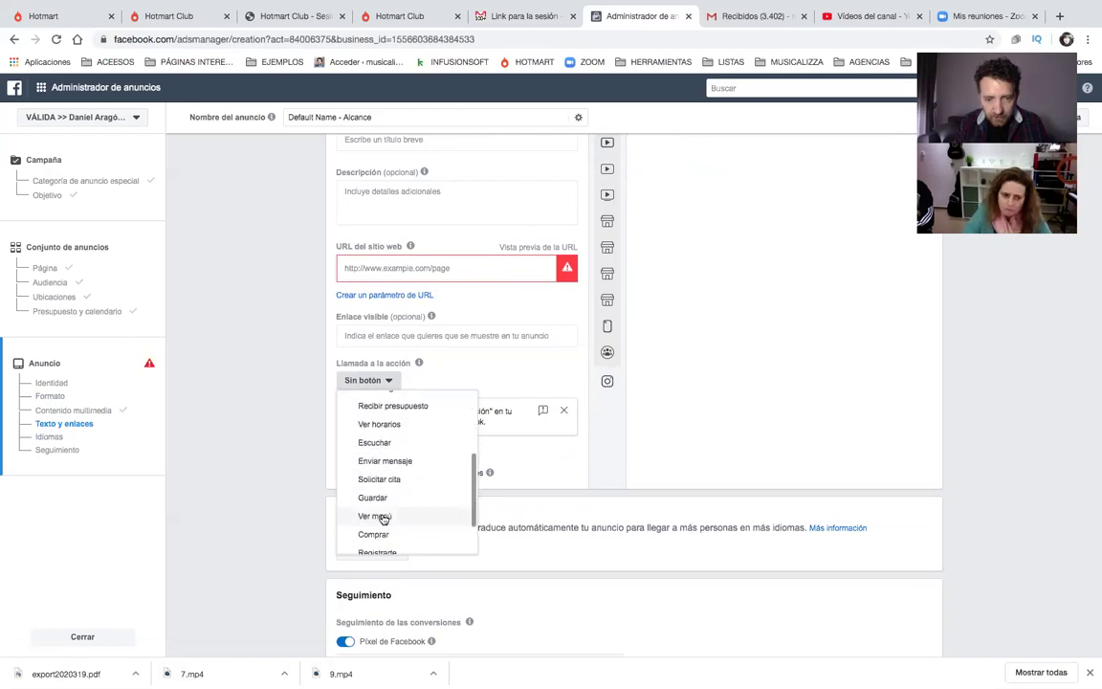
scroll(383, 520, down, 1)
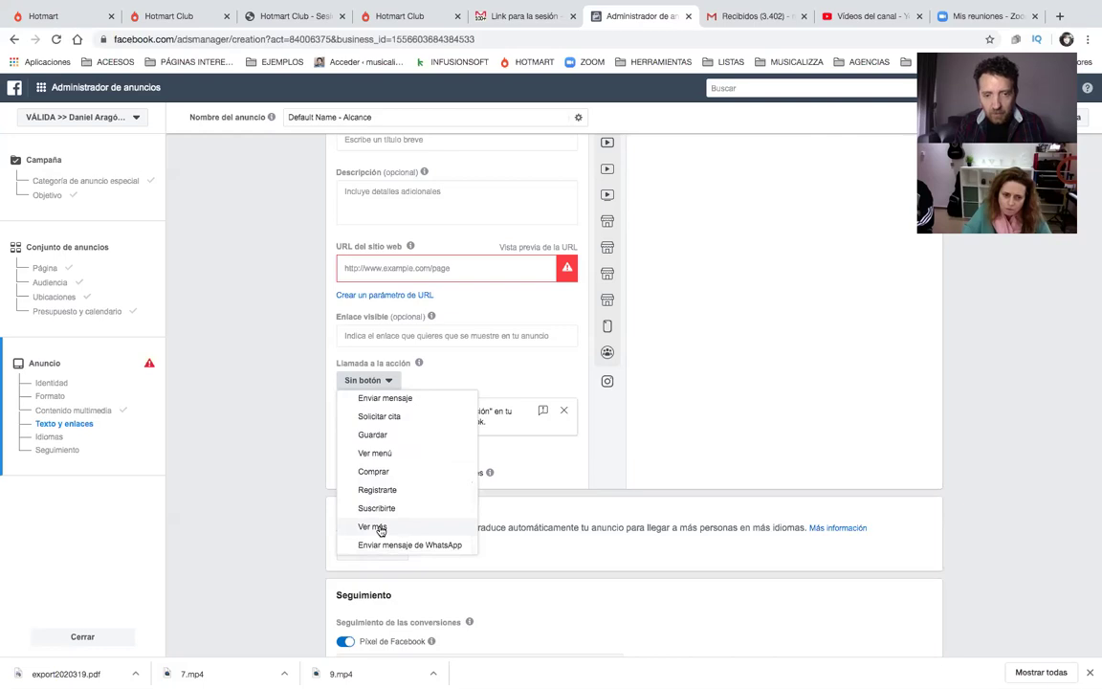
scroll(383, 459, up, 2)
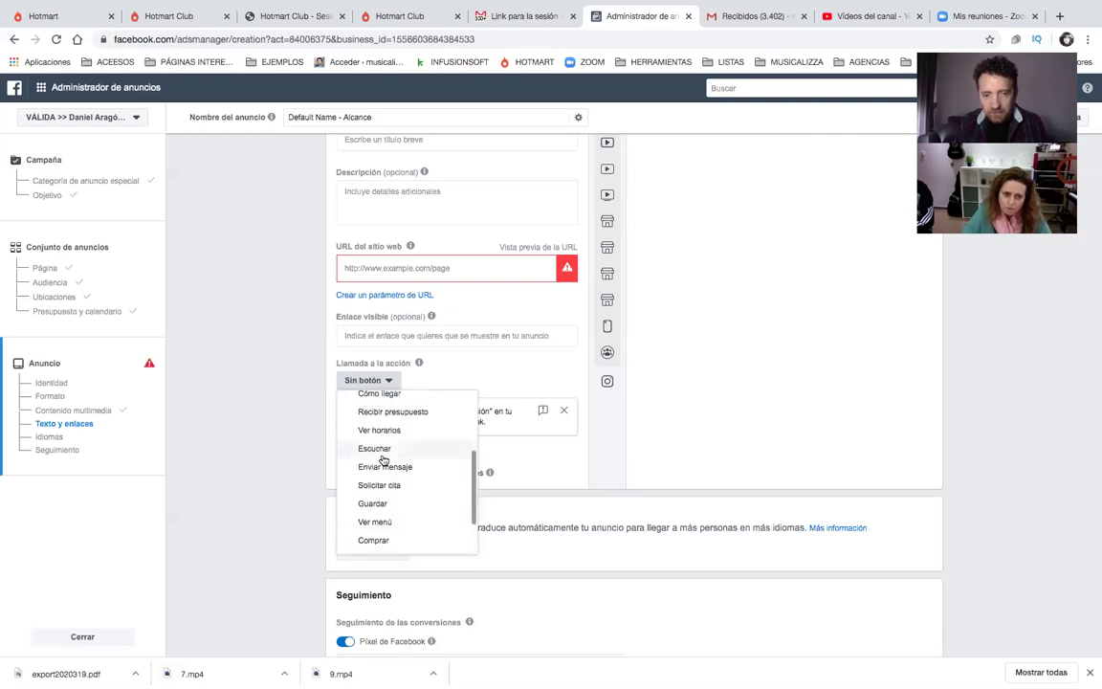
scroll(383, 461, up, 1)
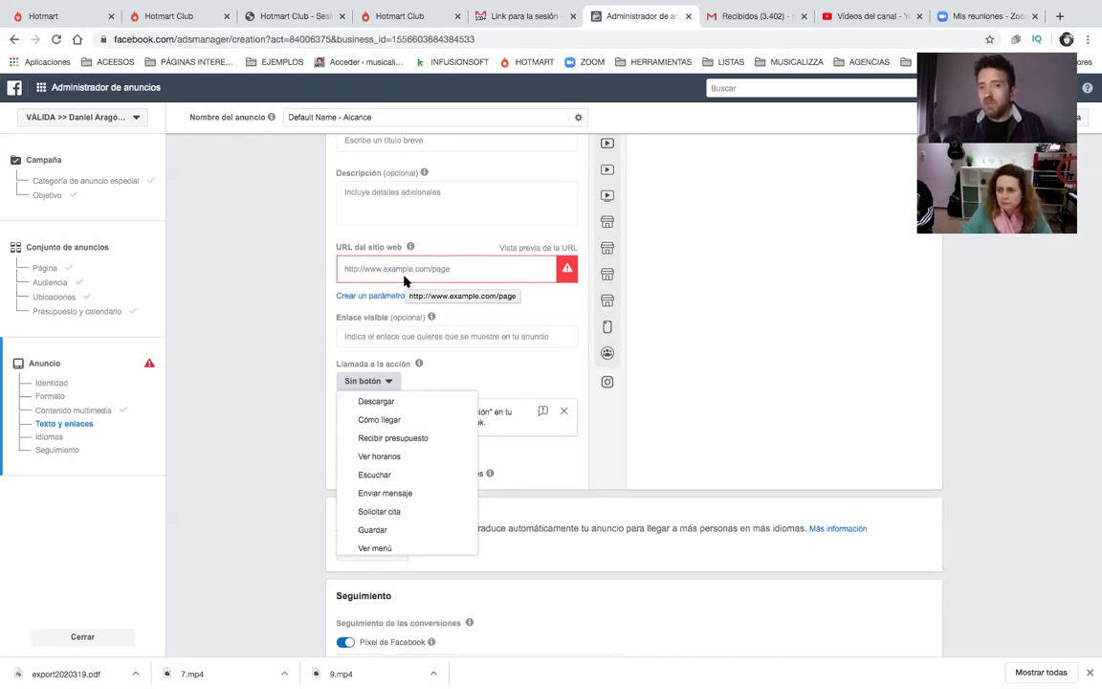
scroll(404, 277, up, 2)
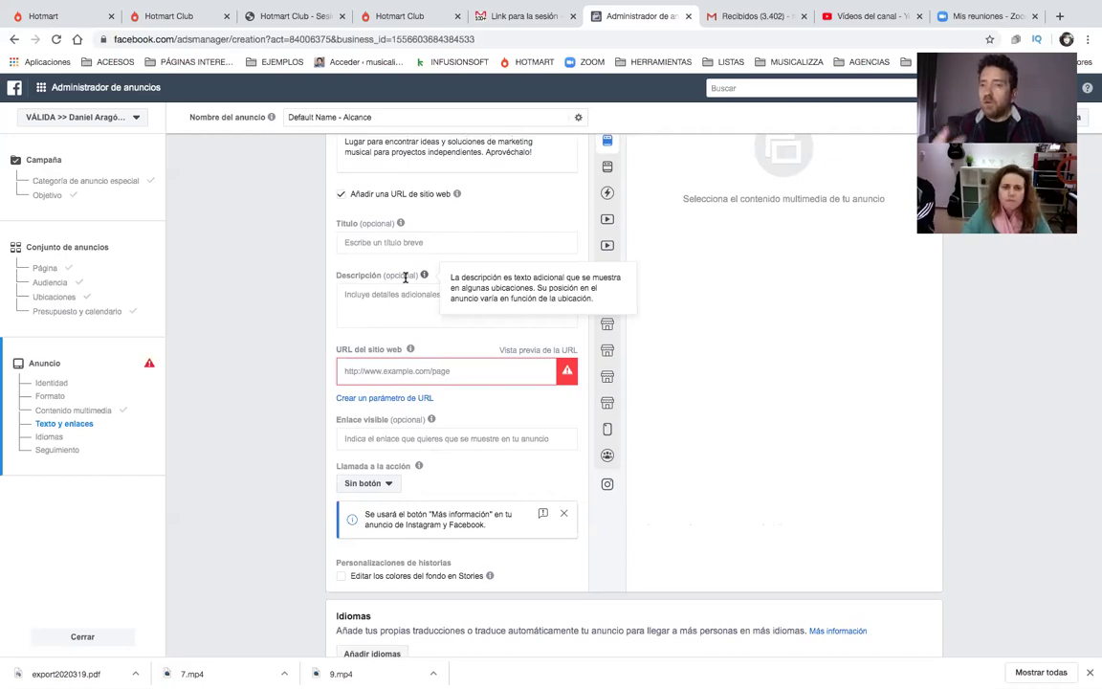
scroll(405, 278, up, 2)
scroll(406, 277, up, 8)
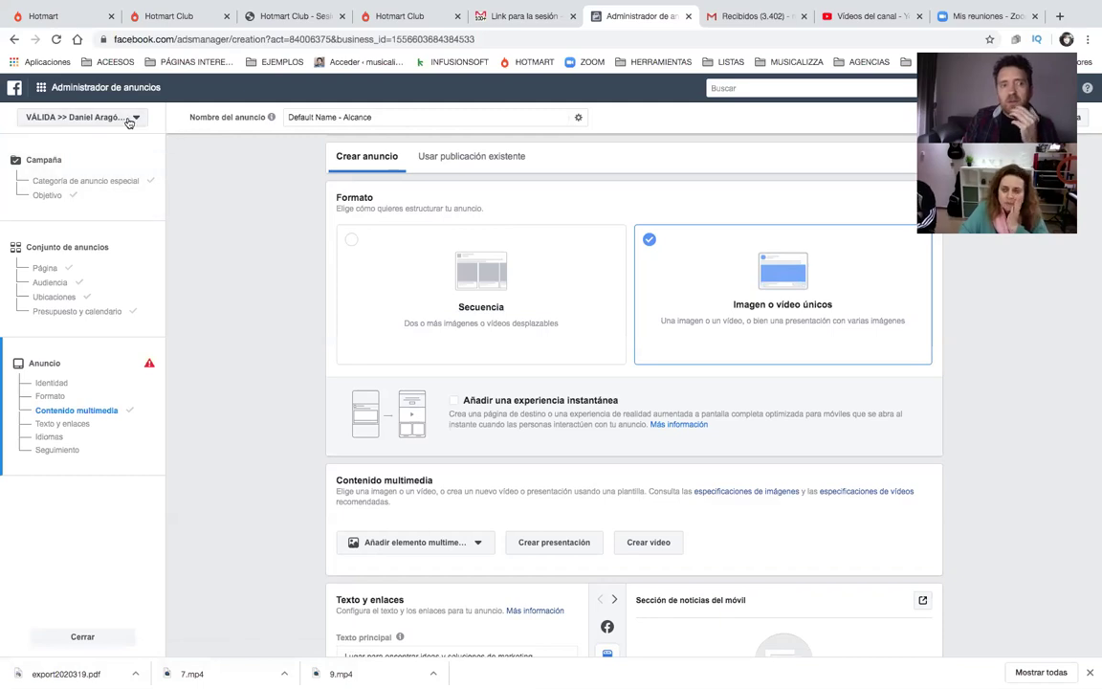
click(59, 90)
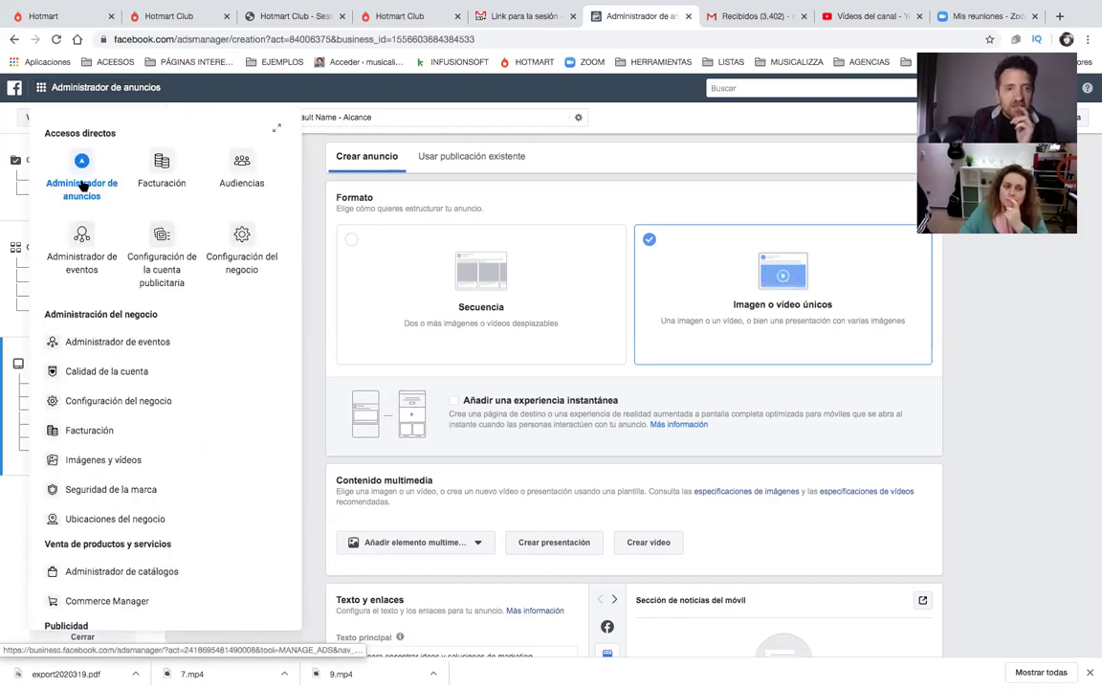
click(85, 164)
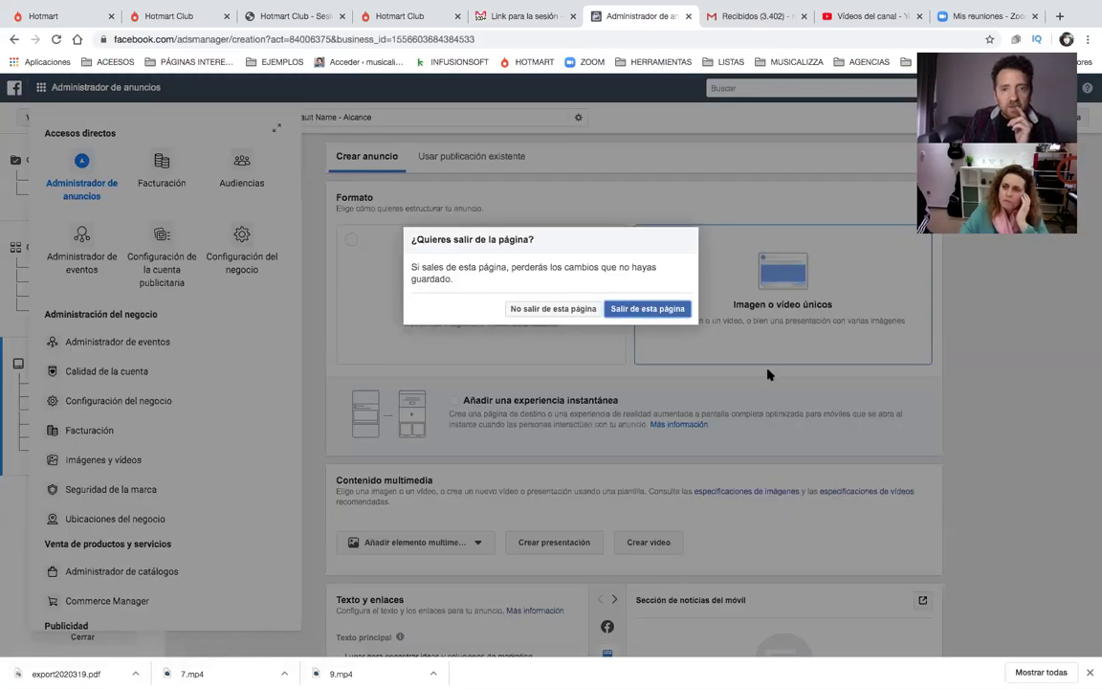
click(569, 307)
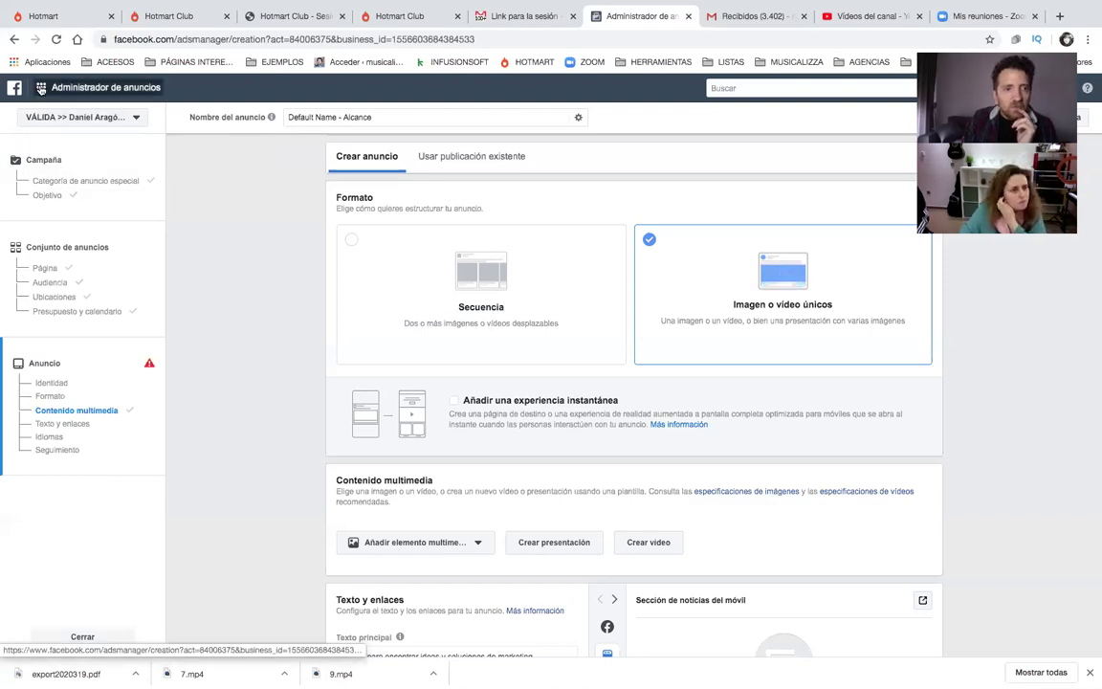
Step: Leave the ad creation page for the Administrador de anuncios overview, discarding the unsaved changes
click(40, 88)
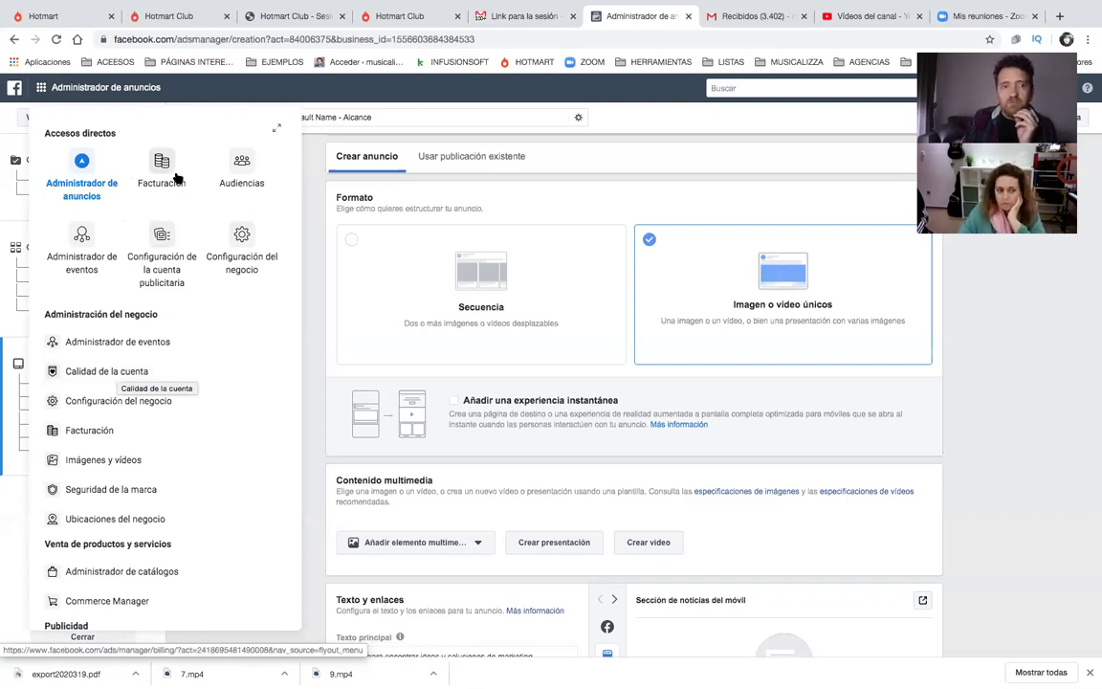
click(84, 162)
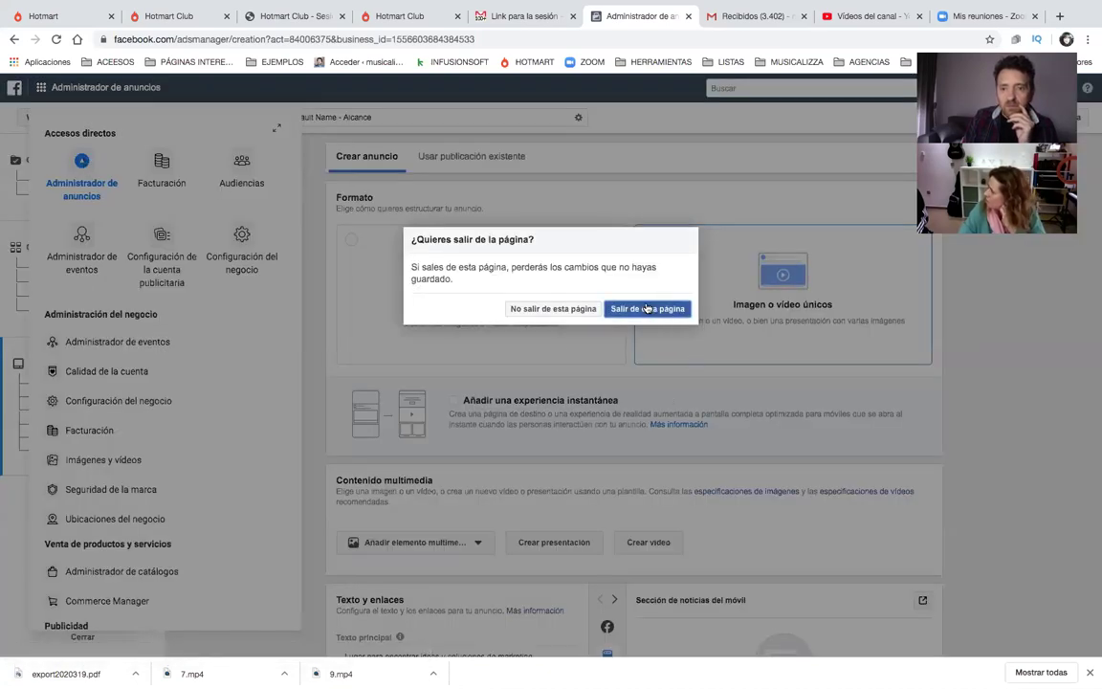
click(647, 308)
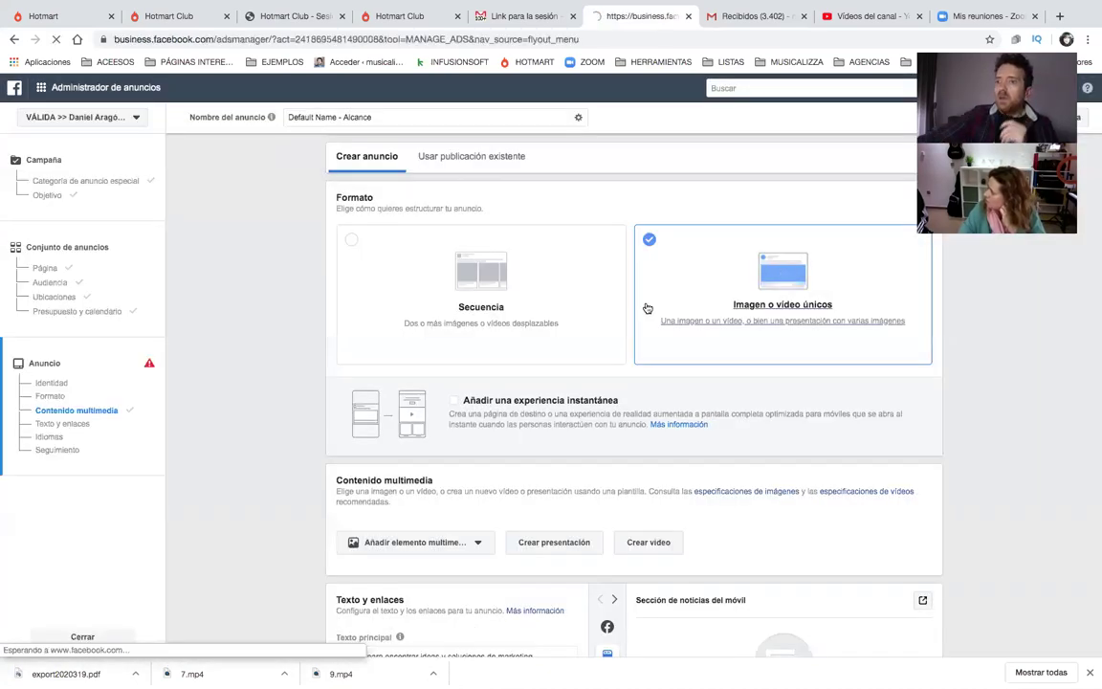